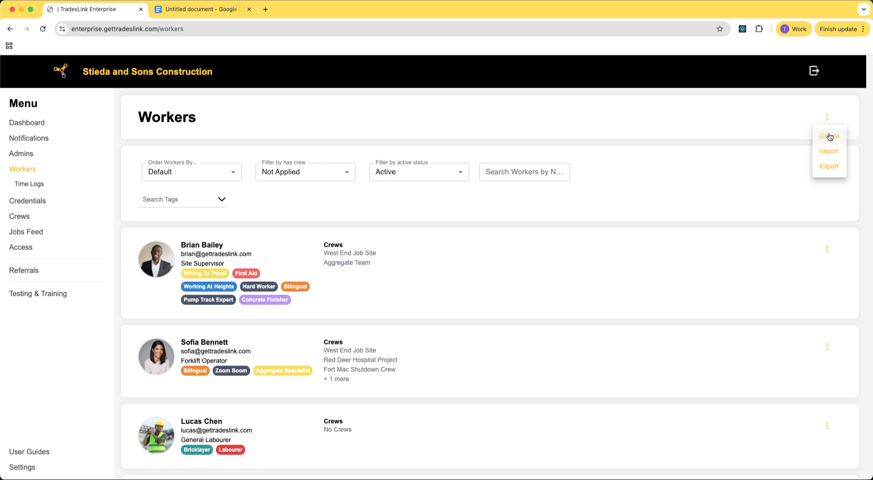
Open the Create a Worker form and close it without entering anything.
{"action": "left_click", "coordinate": [829, 135]}
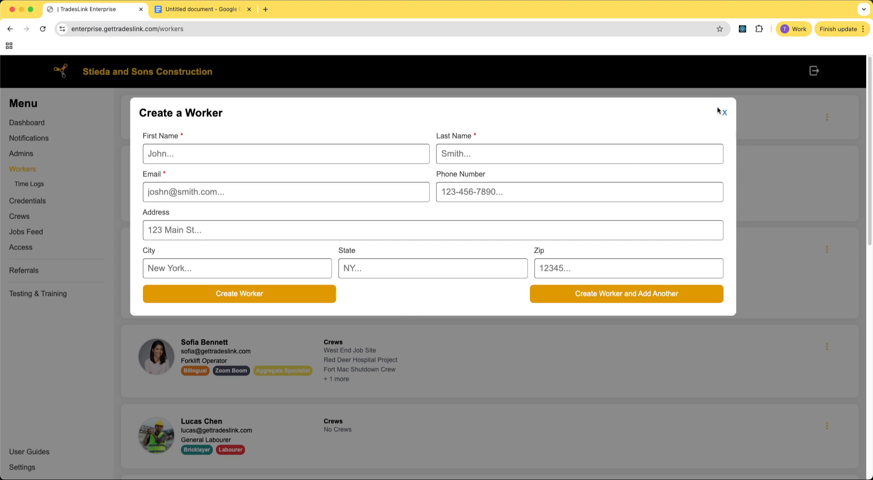
{"action": "left_click", "coordinate": [724, 113]}
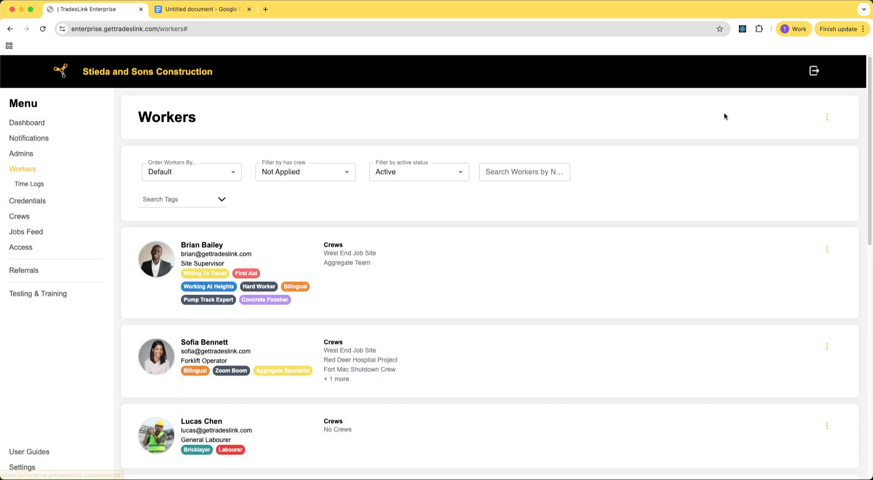
Open the Import Workers dialog and select a workers CSV file to upload.
{"action": "left_click", "coordinate": [827, 117]}
{"action": "left_click", "coordinate": [830, 155]}
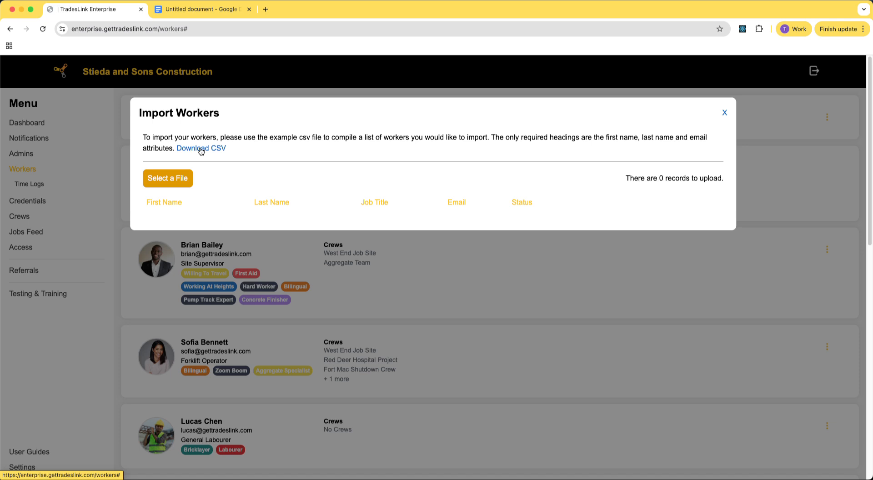
{"action": "left_click", "coordinate": [162, 181]}
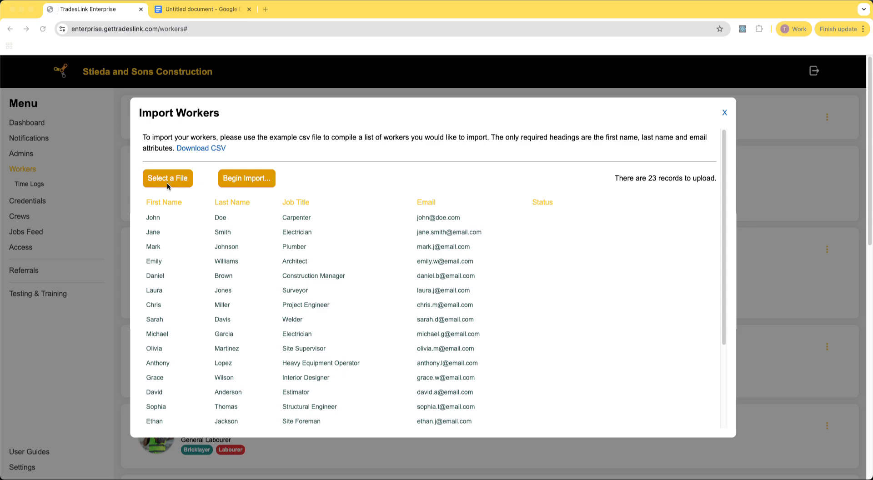
Review the imported worker records in the preview list, then close the dialog without importing.
{"action": "scroll", "coordinate": [356, 260], "scroll_direction": "down", "scroll_amount": 5}
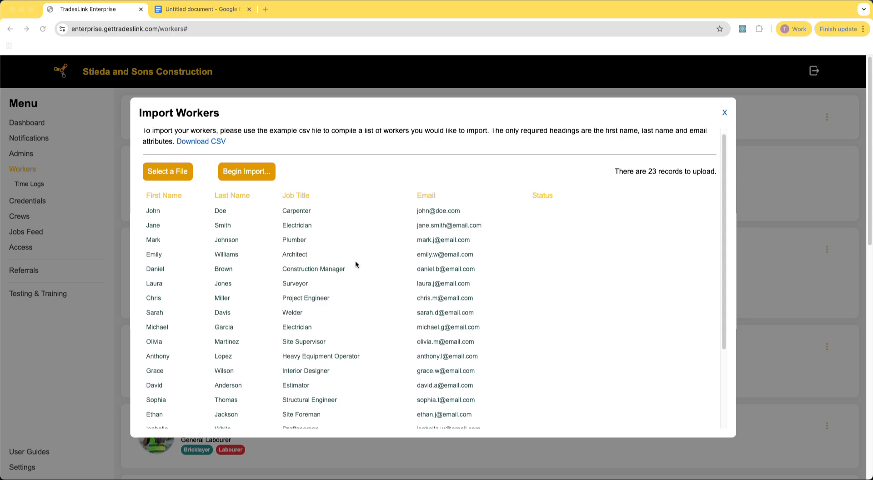
{"action": "scroll", "coordinate": [326, 260], "scroll_direction": "up", "scroll_amount": 5}
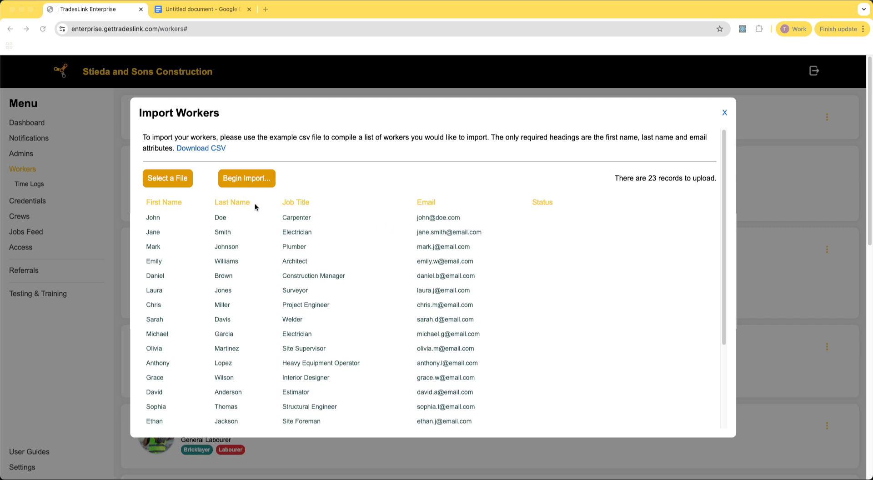
{"action": "scroll", "coordinate": [473, 267], "scroll_direction": "down", "scroll_amount": 5}
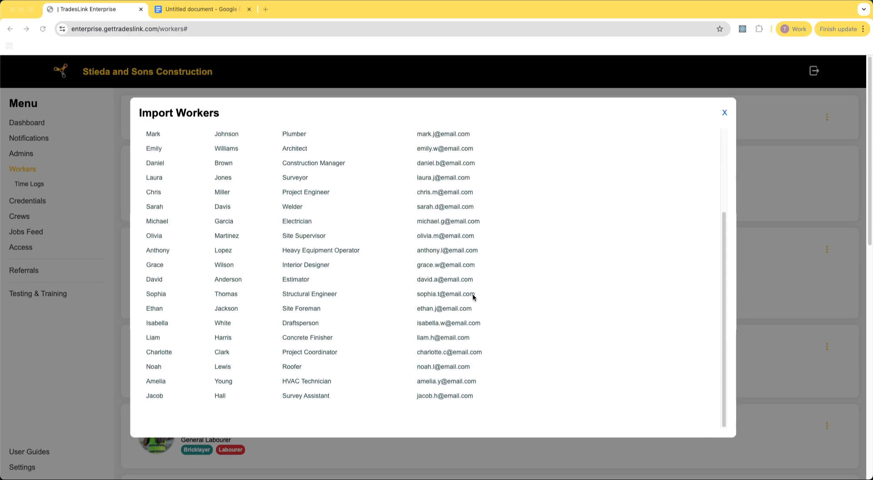
{"action": "scroll", "coordinate": [472, 293], "scroll_direction": "up", "scroll_amount": 5}
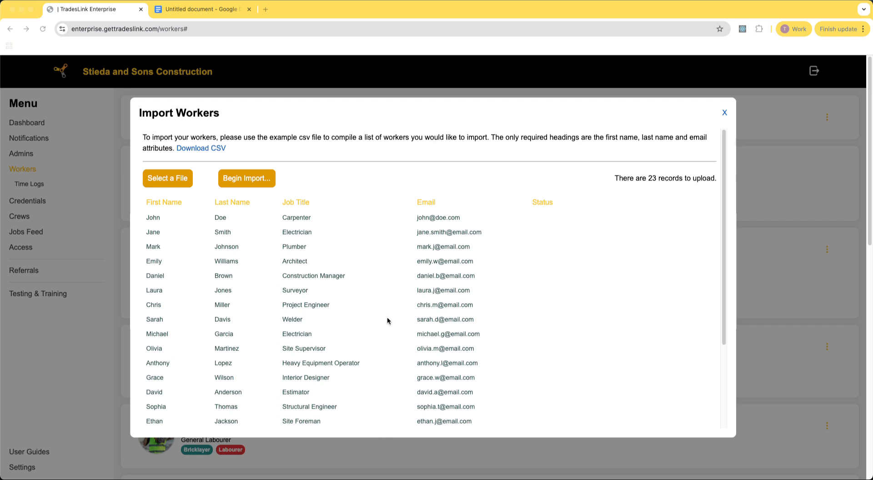
{"action": "left_click", "coordinate": [725, 113]}
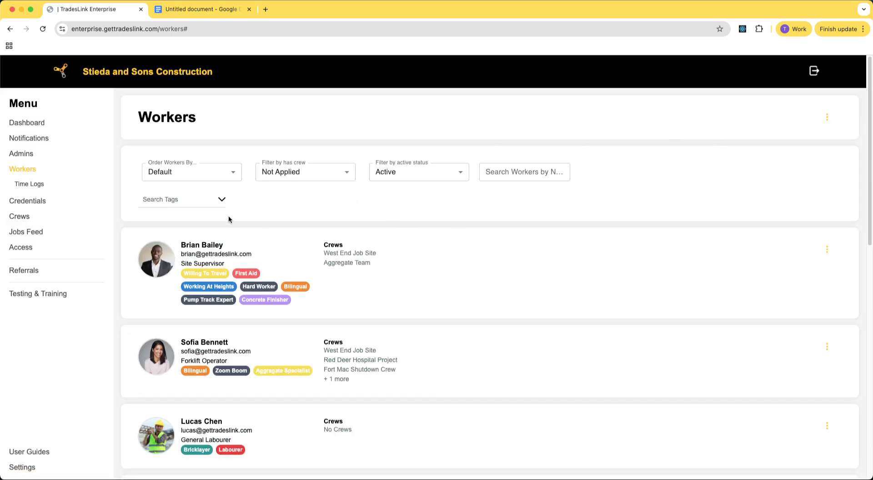
Open the Workers page options menu to view the Export option, then dismiss it.
{"action": "left_click", "coordinate": [826, 118]}
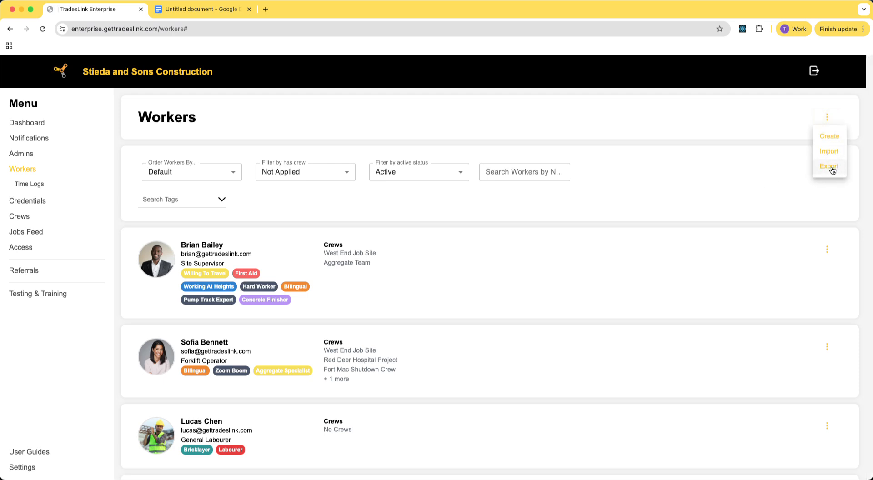
{"action": "left_click", "coordinate": [714, 192]}
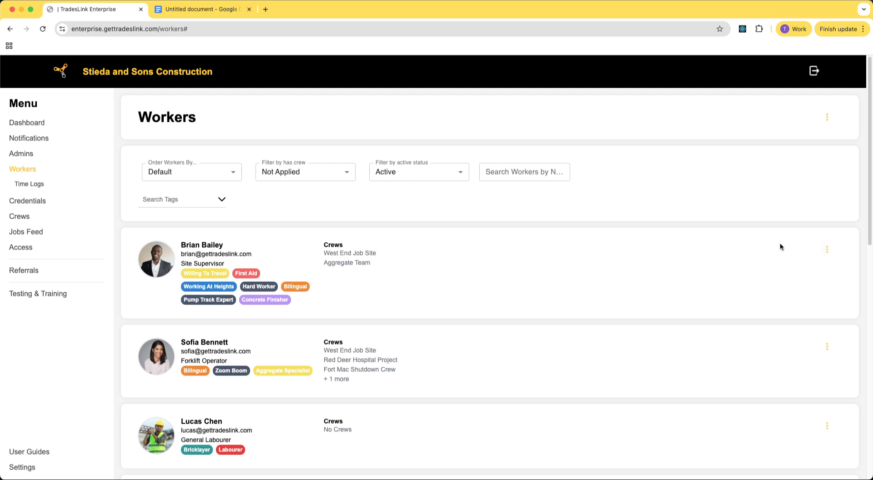
Open the first worker's Notes panel from his options menu and close it.
{"action": "left_click", "coordinate": [827, 253]}
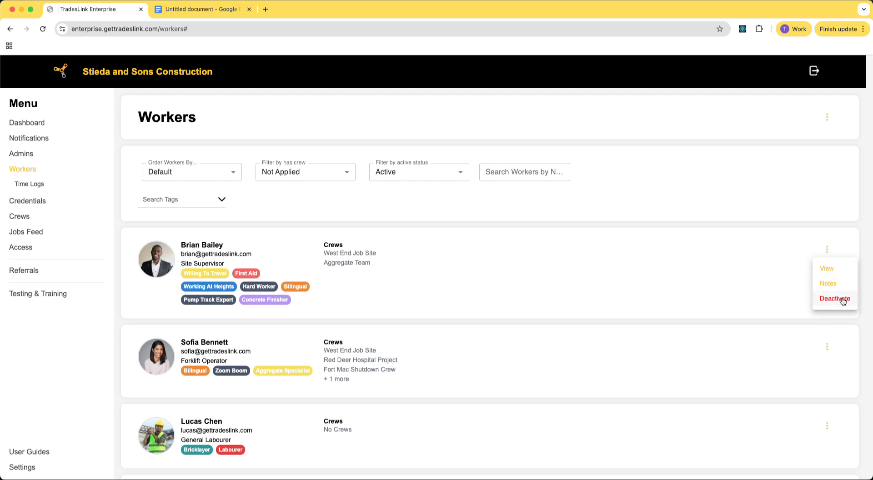
{"action": "left_click", "coordinate": [827, 285]}
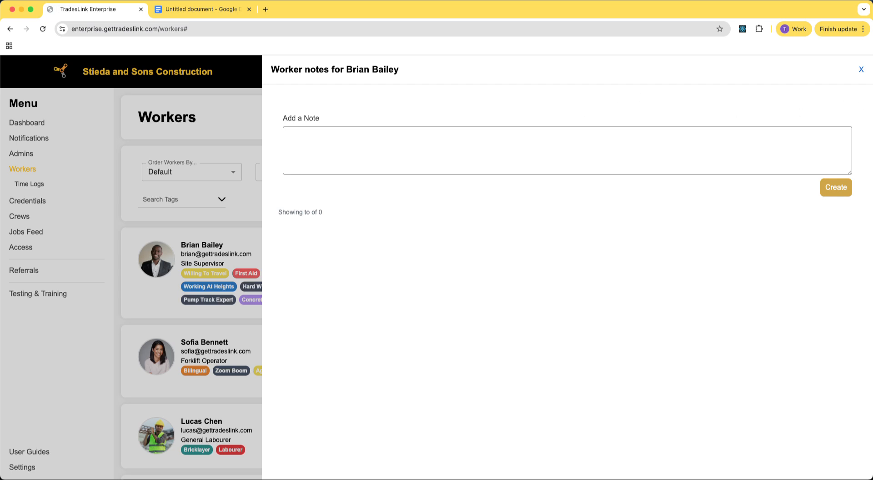
{"action": "left_click", "coordinate": [861, 70]}
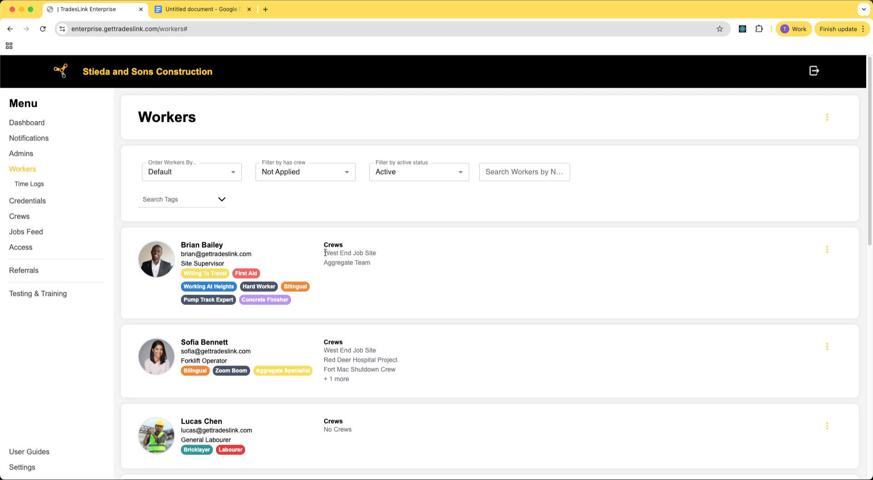
{"action": "mouse_move", "coordinate": [323, 250]}
{"action": "left_mouse_down"}
{"action": "mouse_move", "coordinate": [380, 265]}
{"action": "mouse_move", "coordinate": [324, 250]}
{"action": "left_mouse_up"}
{"action": "left_click", "coordinate": [379, 265]}
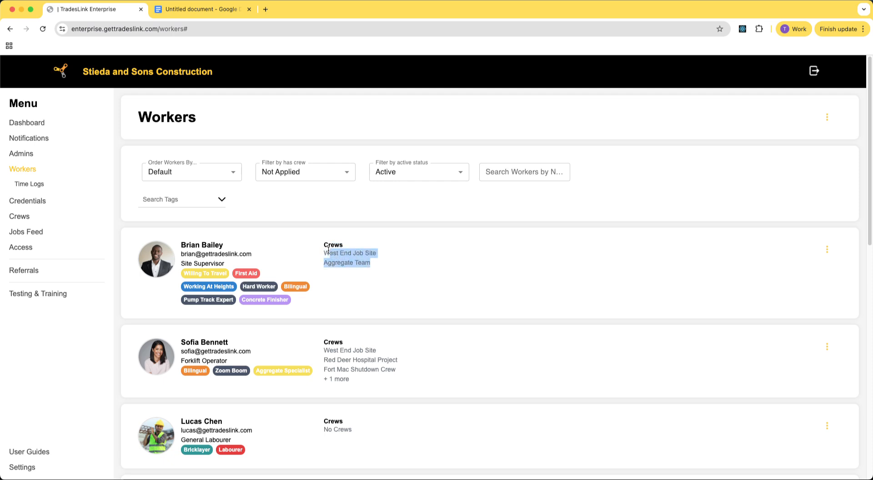
{"action": "left_click", "coordinate": [359, 247]}
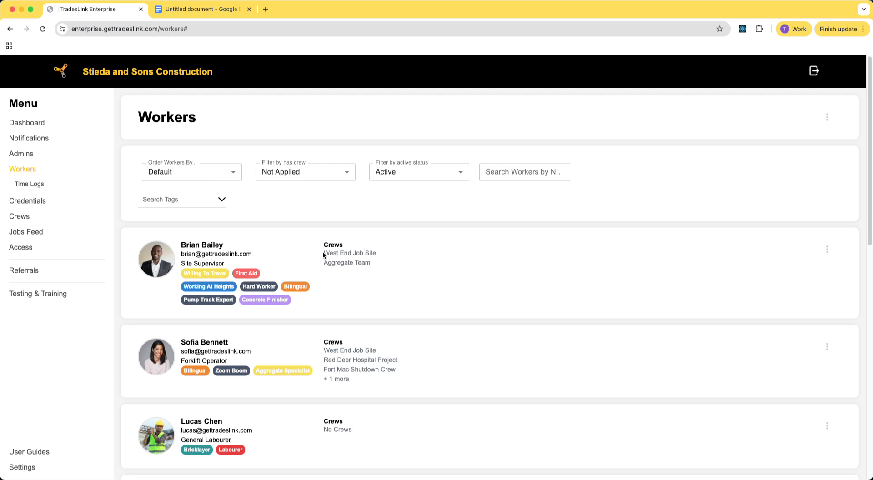
{"action": "scroll", "coordinate": [378, 315], "scroll_direction": "down", "scroll_amount": 2}
{"action": "scroll", "coordinate": [378, 315], "scroll_direction": "up", "scroll_amount": 2}
Open the first worker's profile and remove his Pump Track Expert tag.
{"action": "left_click", "coordinate": [200, 245]}
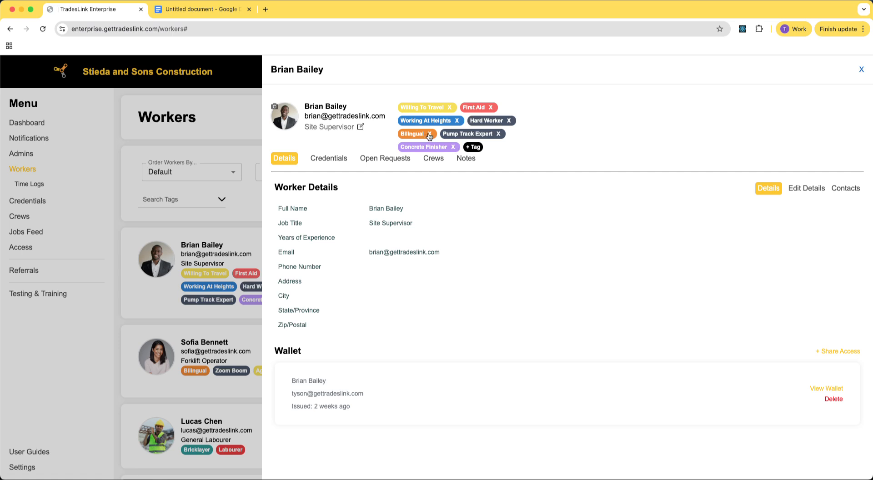
{"action": "left_click", "coordinate": [499, 134]}
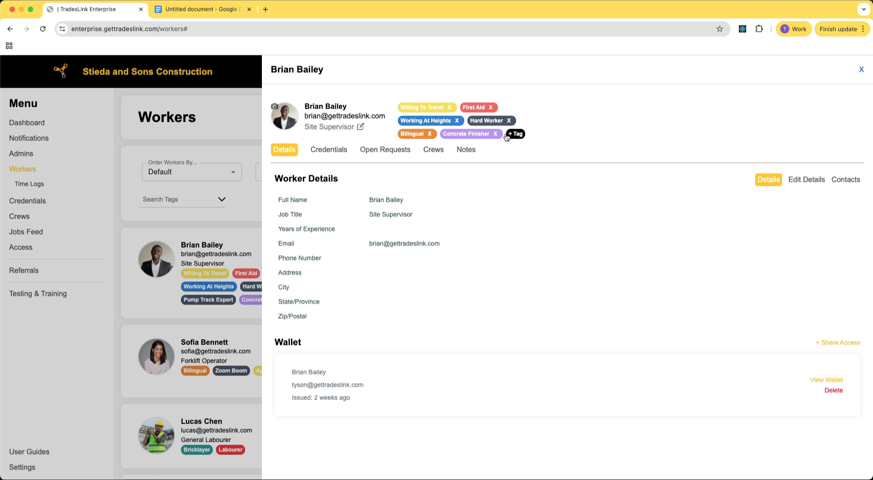
Start adding a new tag named Non Existant Tag, browse the colour choices, and close the tag popup.
{"action": "left_click", "coordinate": [515, 136]}
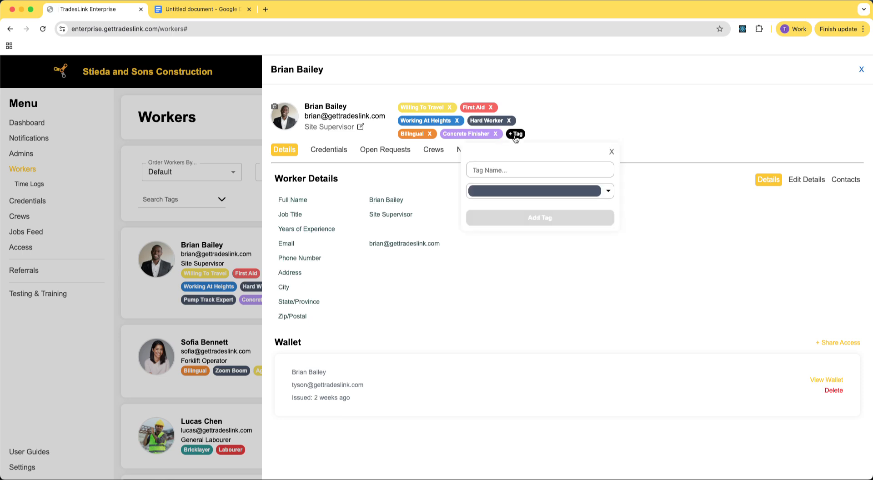
{"action": "left_click", "coordinate": [523, 169]}
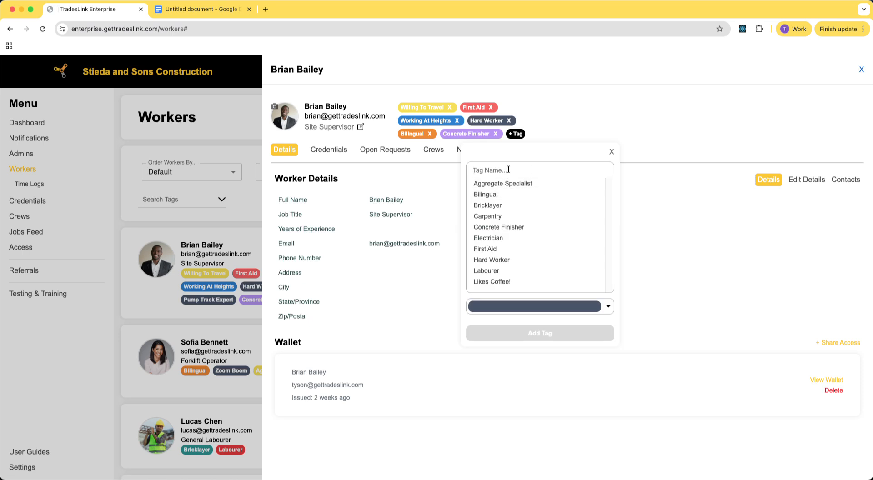
{"action": "type", "text": "Non Existant Tag"}
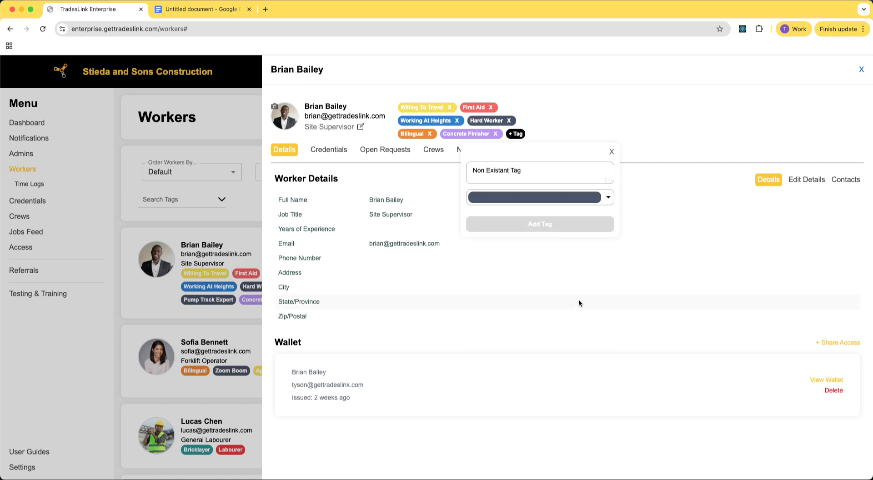
{"action": "left_click", "coordinate": [611, 200]}
{"action": "scroll", "coordinate": [546, 264], "scroll_direction": "down", "scroll_amount": 5}
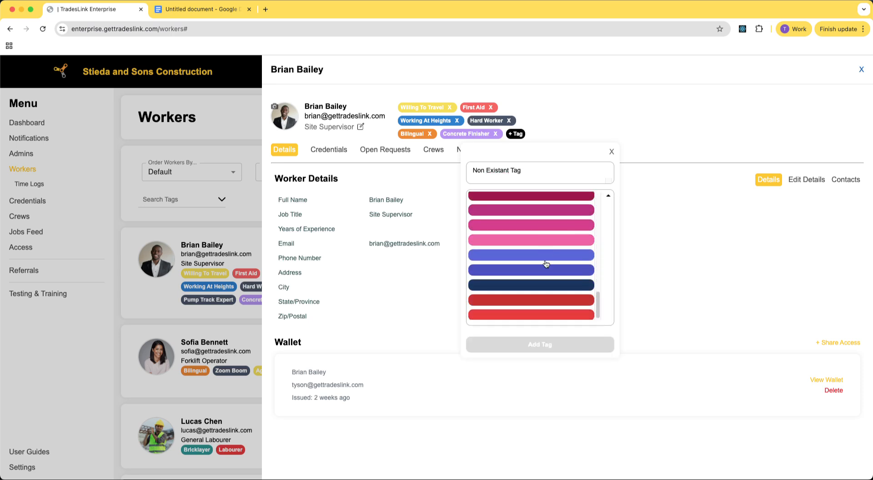
{"action": "scroll", "coordinate": [546, 263], "scroll_direction": "up", "scroll_amount": 10}
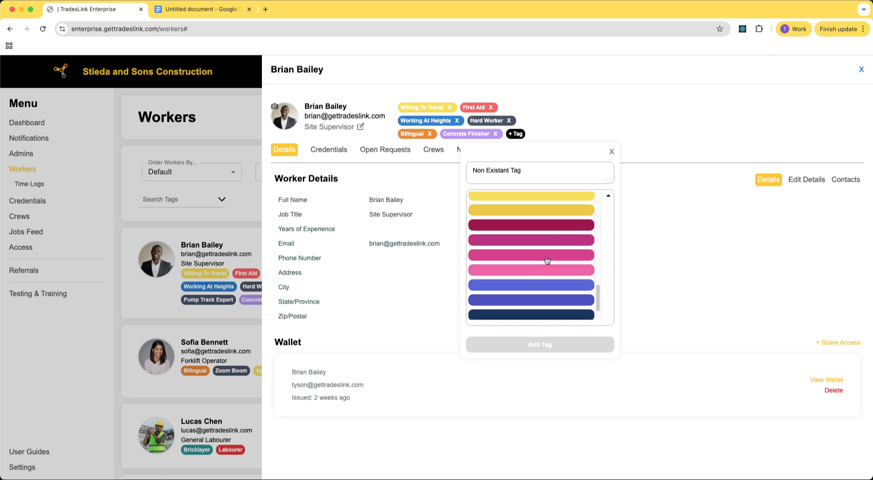
{"action": "left_click", "coordinate": [612, 152]}
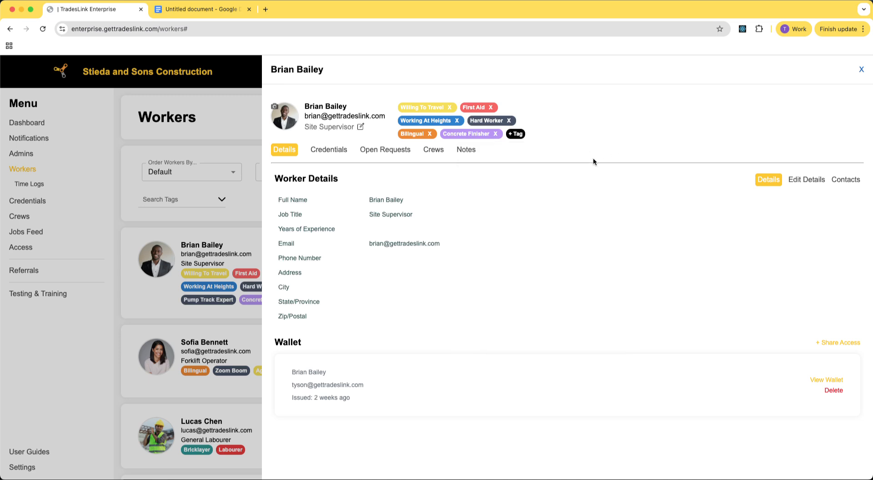
Open the Edit Profile Picture dialog for the worker and close it.
{"action": "left_click", "coordinate": [274, 109]}
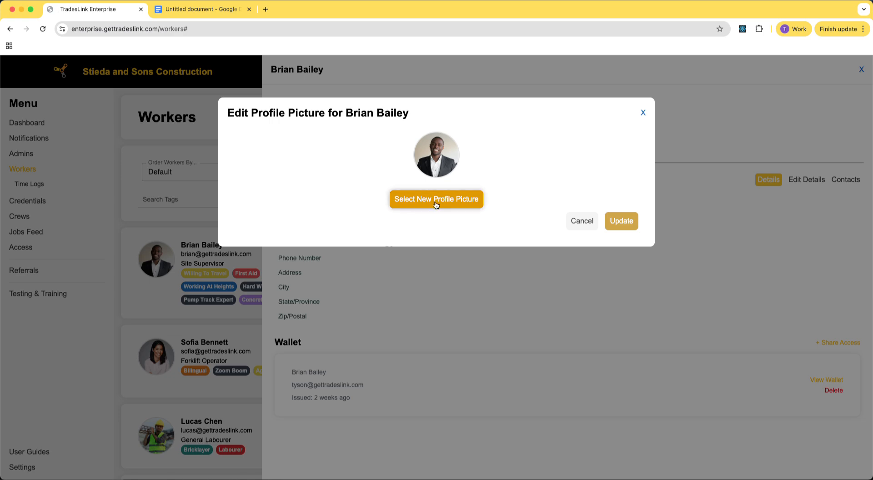
{"action": "left_click", "coordinate": [642, 112]}
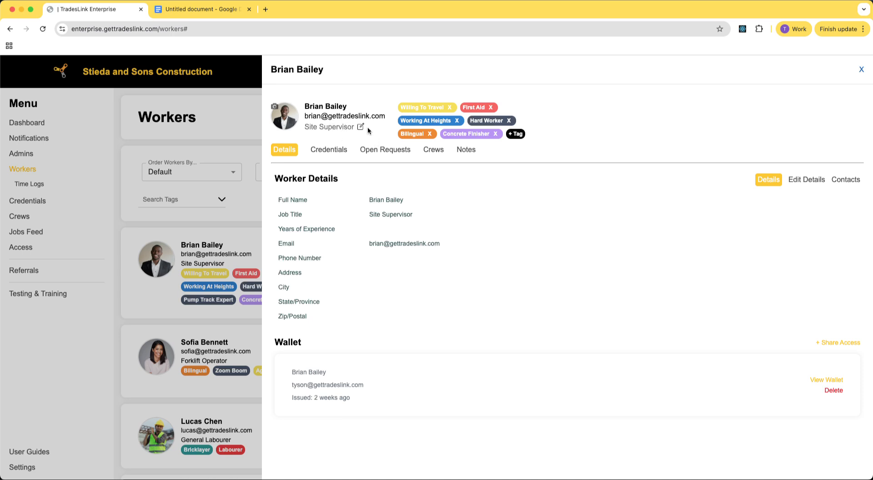
Open the worker's Edit Job Title dialog and close it without changes.
{"action": "left_click_drag", "start_coordinate": [305, 126], "coordinate": [361, 131]}
{"action": "left_click", "coordinate": [314, 129]}
{"action": "left_click", "coordinate": [360, 128]}
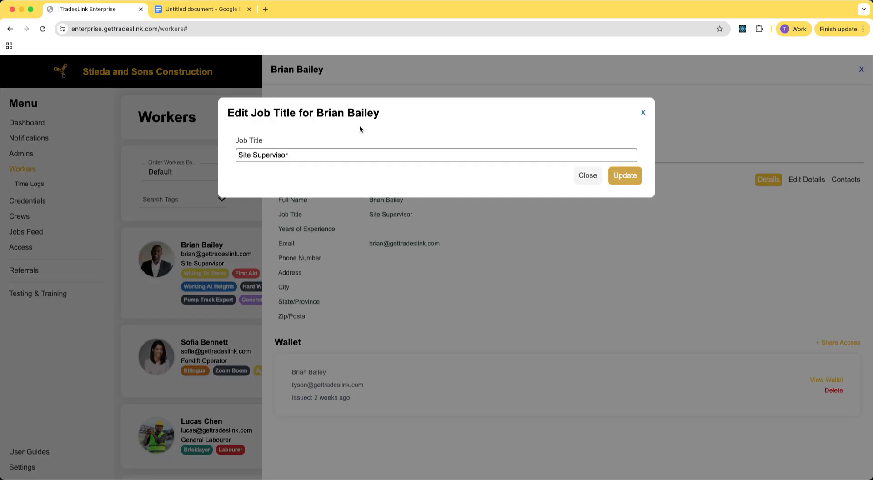
{"action": "left_click", "coordinate": [643, 113]}
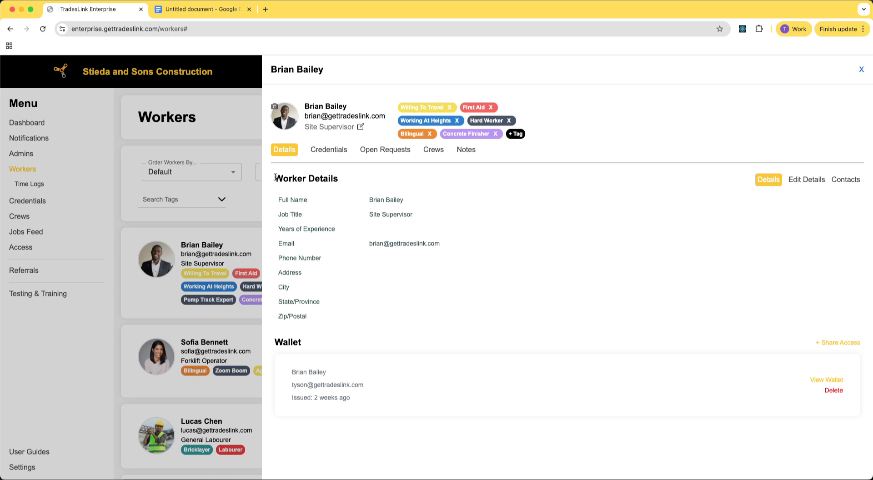
Open the worker's Edit Details form and look through its editable fields.
{"action": "left_click_drag", "start_coordinate": [278, 200], "coordinate": [345, 319]}
{"action": "left_click", "coordinate": [345, 318]}
{"action": "left_click", "coordinate": [801, 179]}
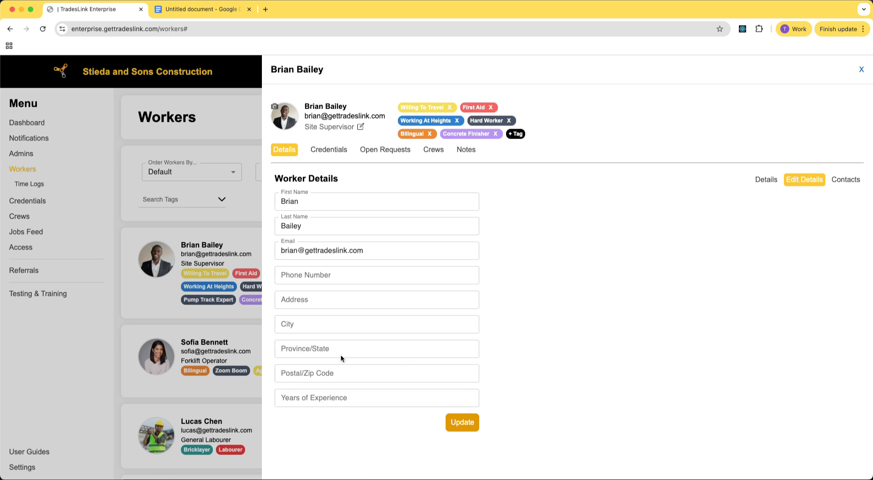
{"action": "left_click", "coordinate": [321, 401]}
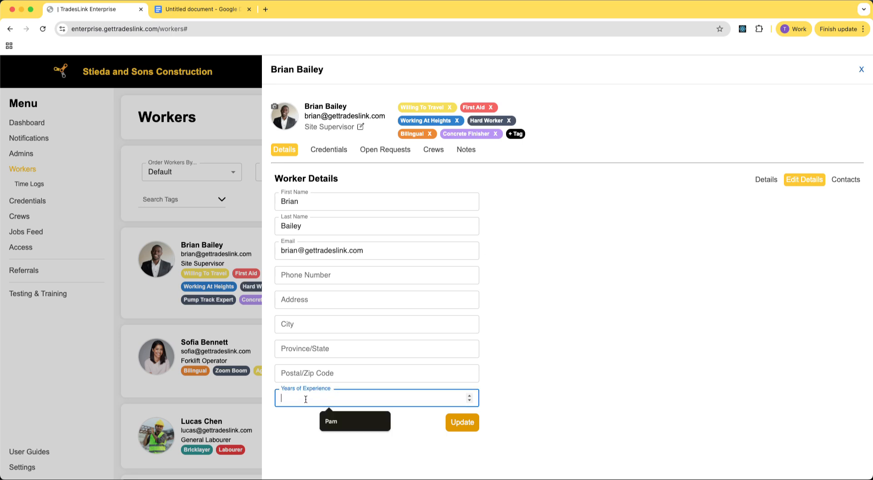
{"action": "left_click", "coordinate": [324, 371]}
{"action": "left_click", "coordinate": [556, 375]}
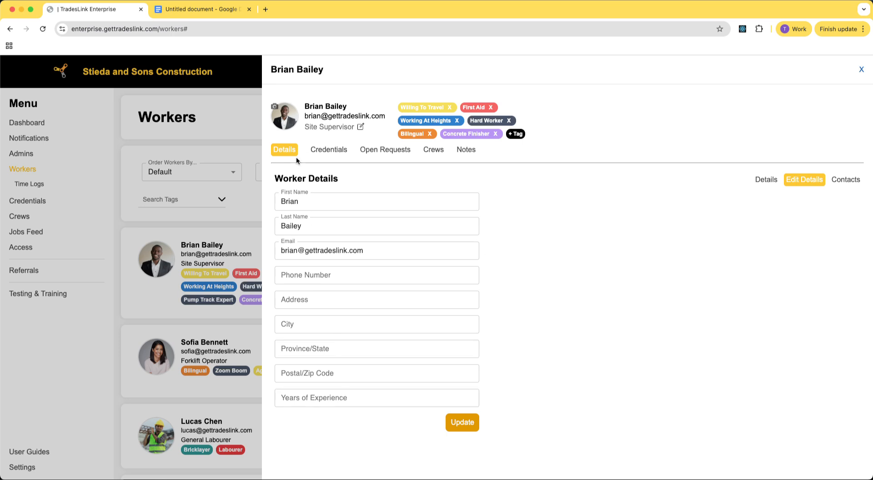
Open the worker's Credentials tab and review the listed credentials.
{"action": "left_click", "coordinate": [334, 149]}
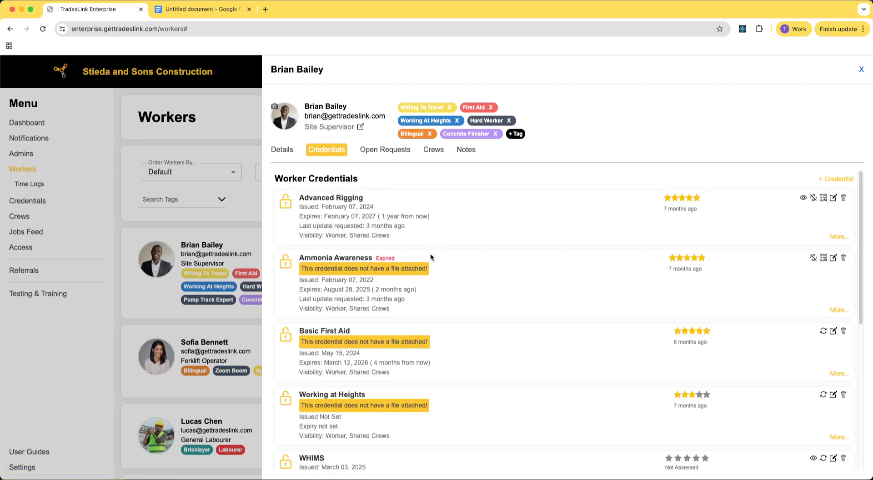
{"action": "scroll", "coordinate": [466, 299], "scroll_direction": "down", "scroll_amount": 10}
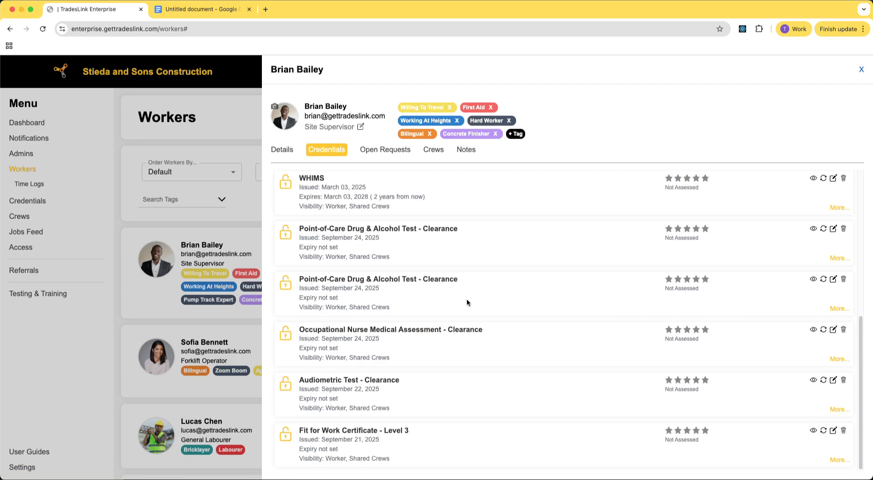
{"action": "scroll", "coordinate": [469, 293], "scroll_direction": "up", "scroll_amount": 10}
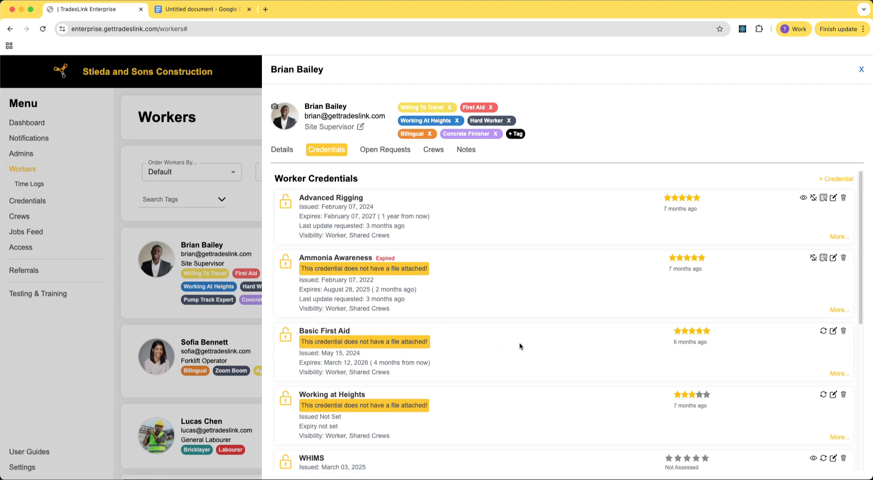
{"action": "scroll", "coordinate": [520, 345], "scroll_direction": "down", "scroll_amount": 6}
{"action": "scroll", "coordinate": [518, 298], "scroll_direction": "up", "scroll_amount": 6}
{"action": "left_click_drag", "start_coordinate": [422, 226], "coordinate": [296, 226]}
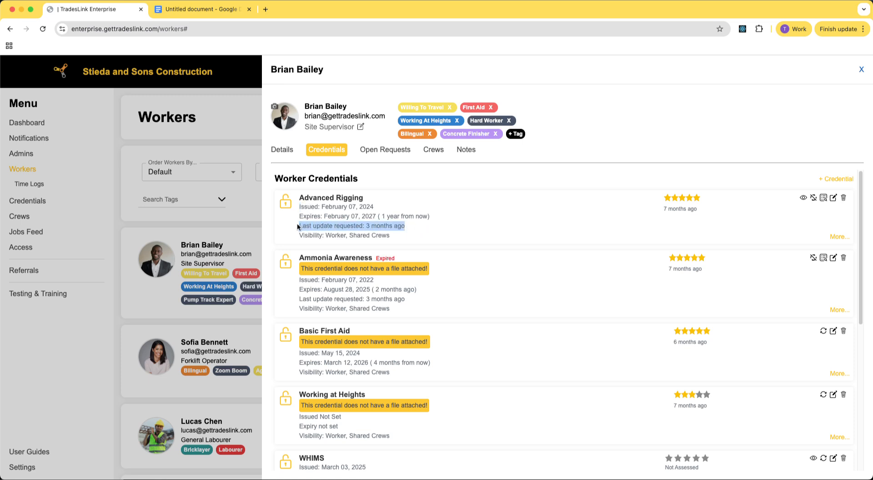
Examine the Advanced Rigging credential's details and scroll through the worker's credential list.
{"action": "left_click", "coordinate": [300, 225]}
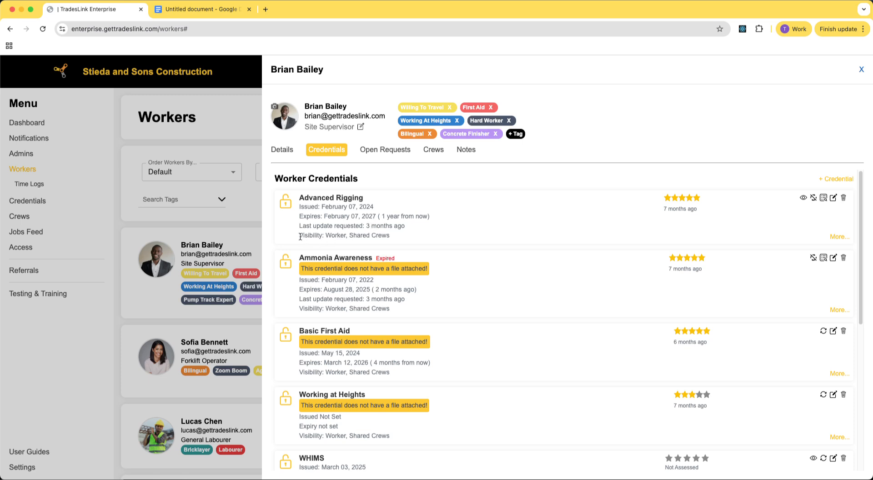
{"action": "left_click_drag", "start_coordinate": [299, 235], "coordinate": [399, 236]}
{"action": "left_click", "coordinate": [399, 237]}
{"action": "left_click_drag", "start_coordinate": [389, 236], "coordinate": [349, 239]}
{"action": "left_click", "coordinate": [349, 238]}
{"action": "scroll", "coordinate": [367, 248], "scroll_direction": "down", "scroll_amount": 6}
{"action": "scroll", "coordinate": [340, 276], "scroll_direction": "up", "scroll_amount": 3}
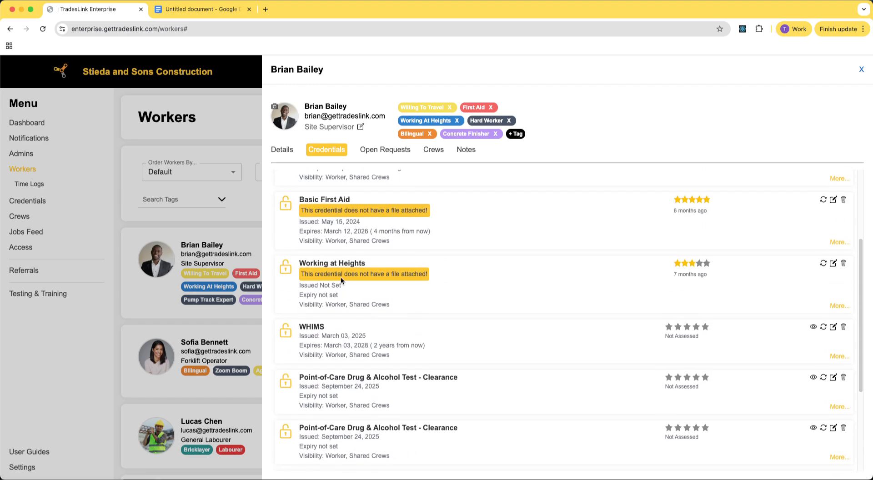
{"action": "scroll", "coordinate": [340, 277], "scroll_direction": "up", "scroll_amount": 3}
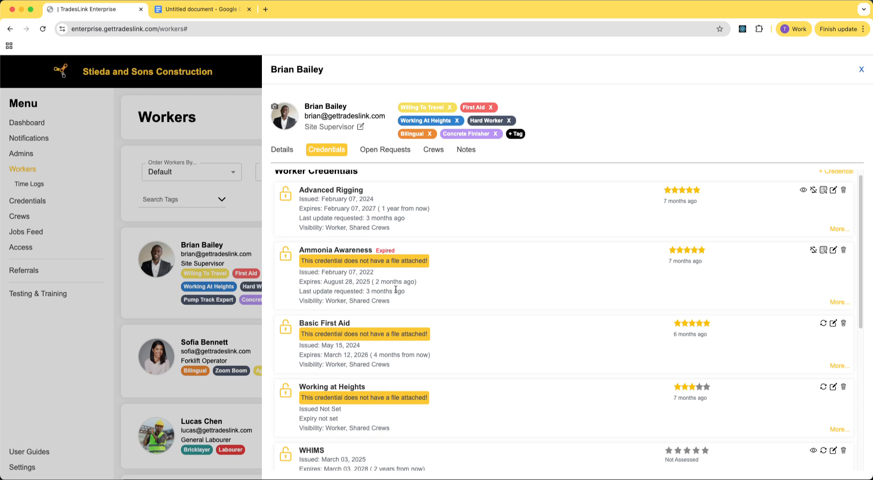
{"action": "scroll", "coordinate": [431, 318], "scroll_direction": "down", "scroll_amount": 3}
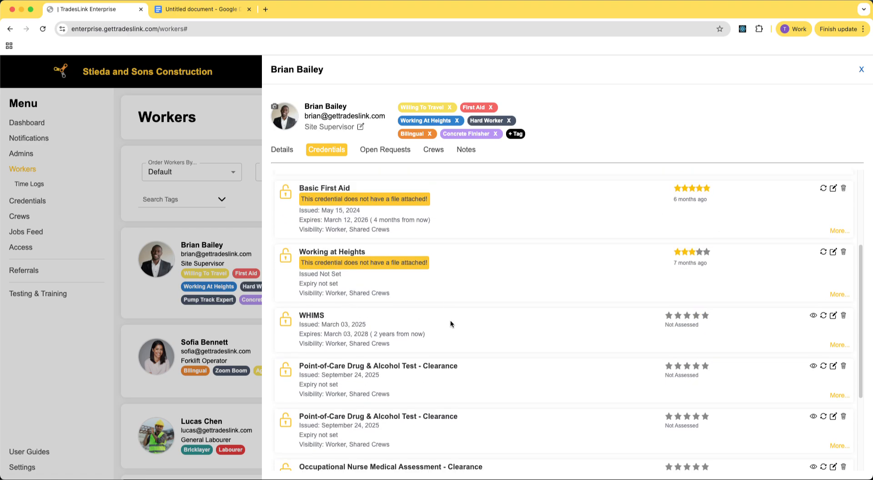
{"action": "scroll", "coordinate": [450, 323], "scroll_direction": "down", "scroll_amount": 3}
{"action": "scroll", "coordinate": [409, 361], "scroll_direction": "up", "scroll_amount": 6}
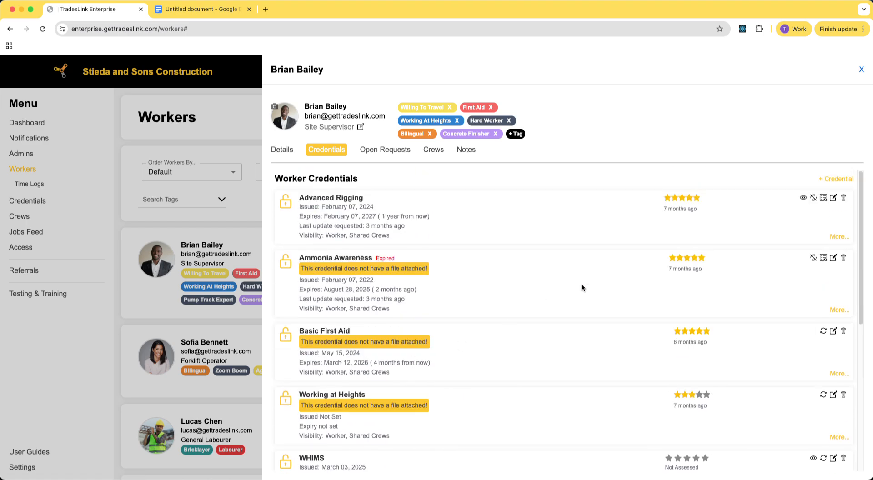
Open the Add a Credential dialog, compare its Form and Parse File modes, and close it.
{"action": "left_click", "coordinate": [838, 179]}
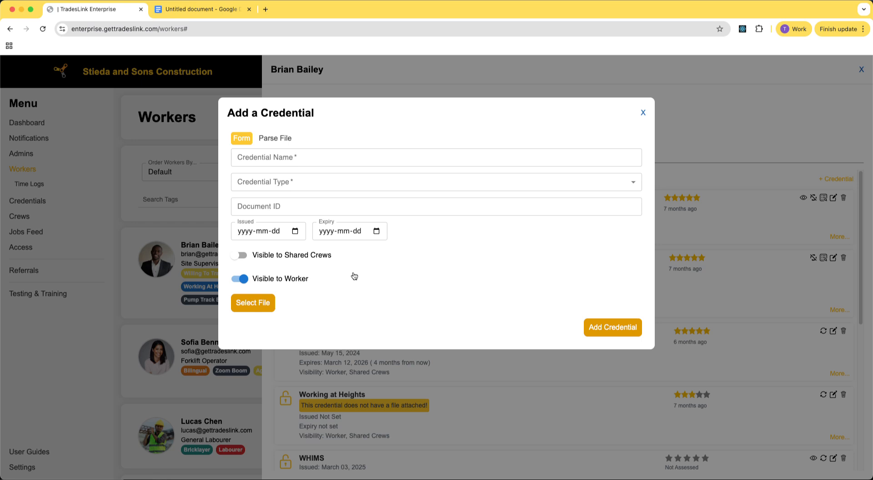
{"action": "left_click", "coordinate": [275, 138]}
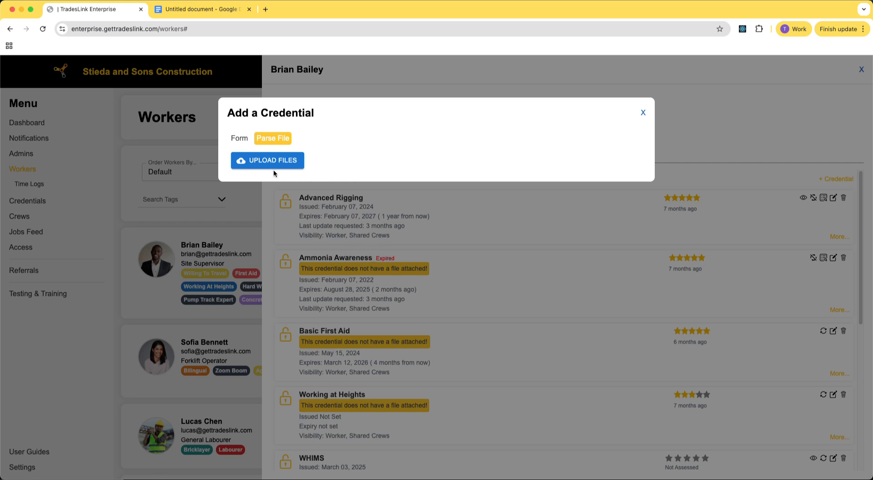
{"action": "left_click", "coordinate": [240, 139]}
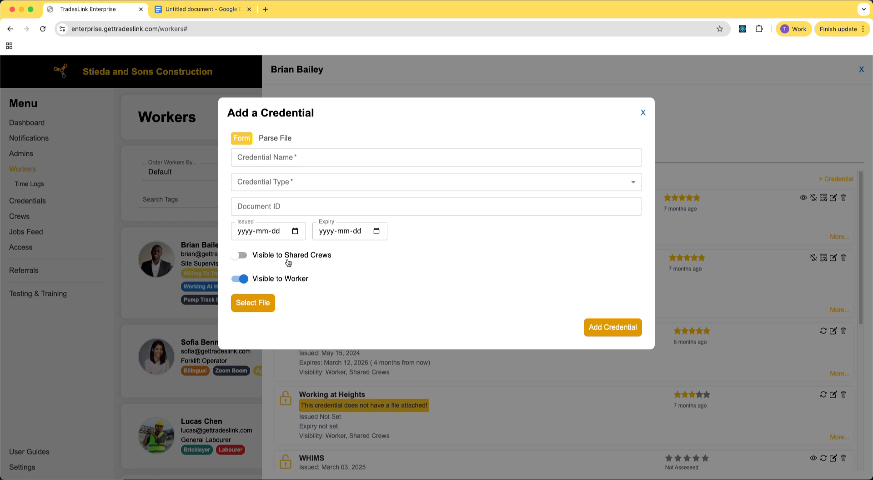
{"action": "left_click", "coordinate": [642, 113]}
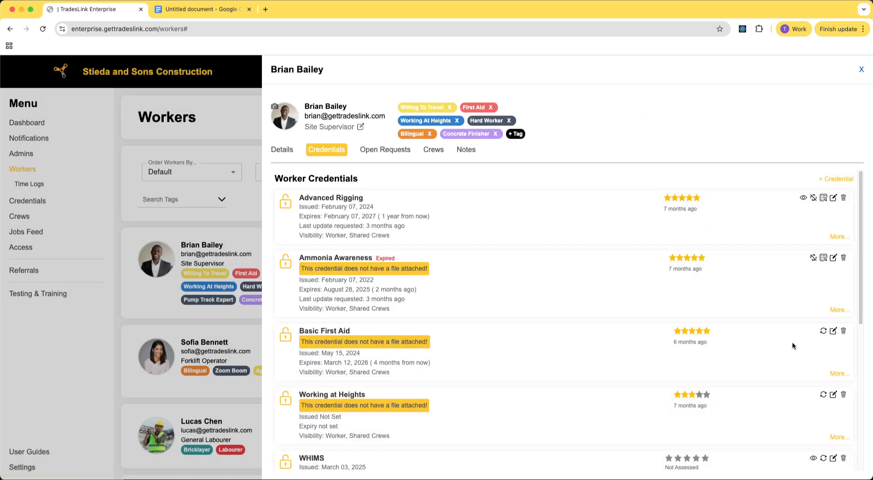
Open the internal assessment for the Advanced Rigging credential and close it without adding an assessment.
{"action": "scroll", "coordinate": [556, 367], "scroll_direction": "down", "scroll_amount": 6}
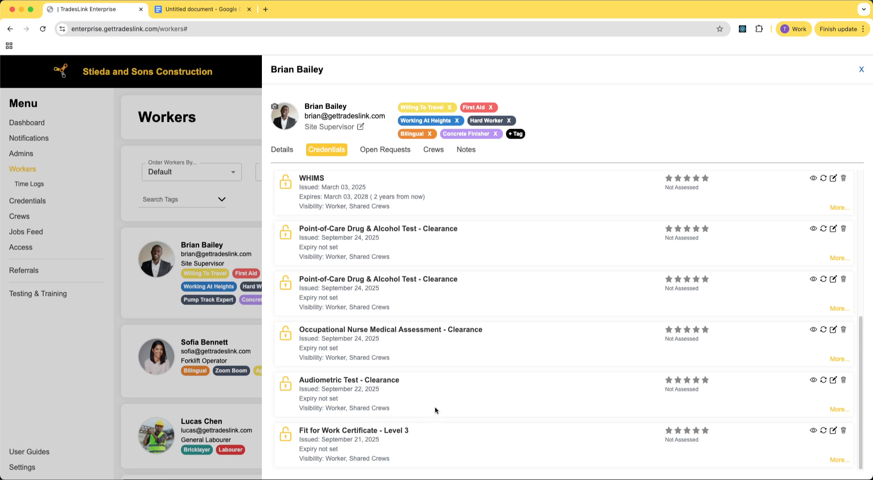
{"action": "scroll", "coordinate": [435, 409], "scroll_direction": "up", "scroll_amount": 1}
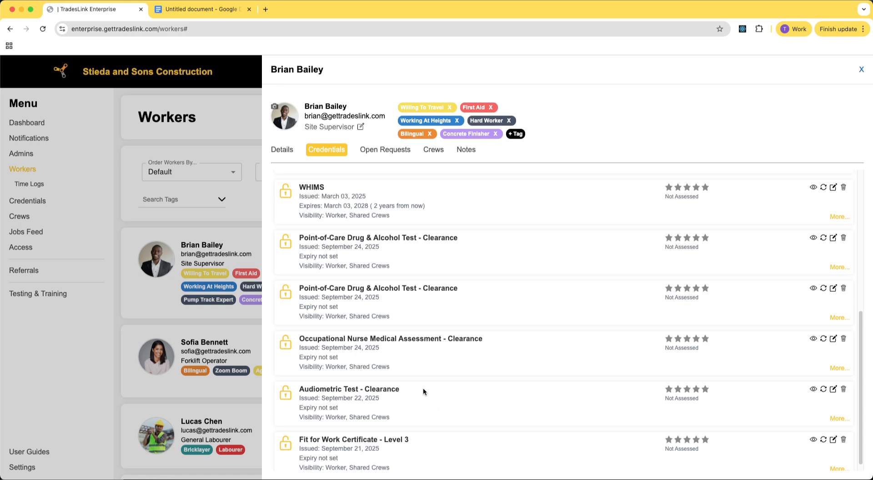
{"action": "scroll", "coordinate": [454, 363], "scroll_direction": "up", "scroll_amount": 3}
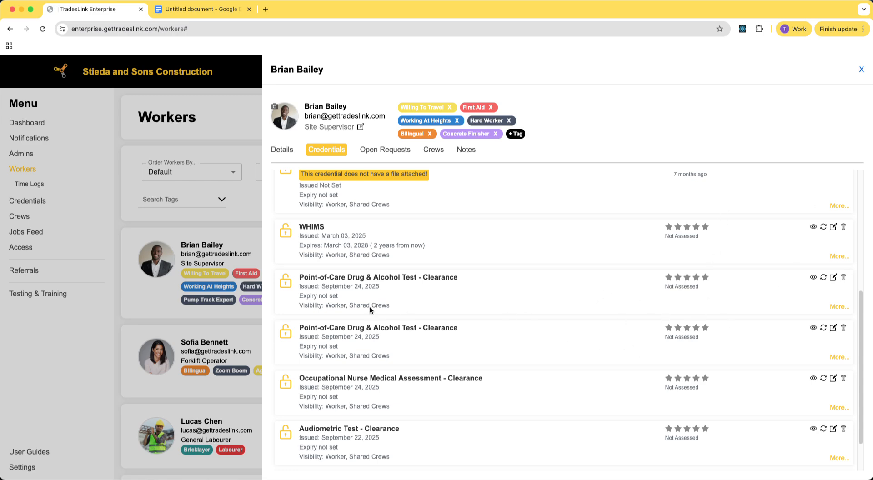
{"action": "scroll", "coordinate": [529, 332], "scroll_direction": "up", "scroll_amount": 10}
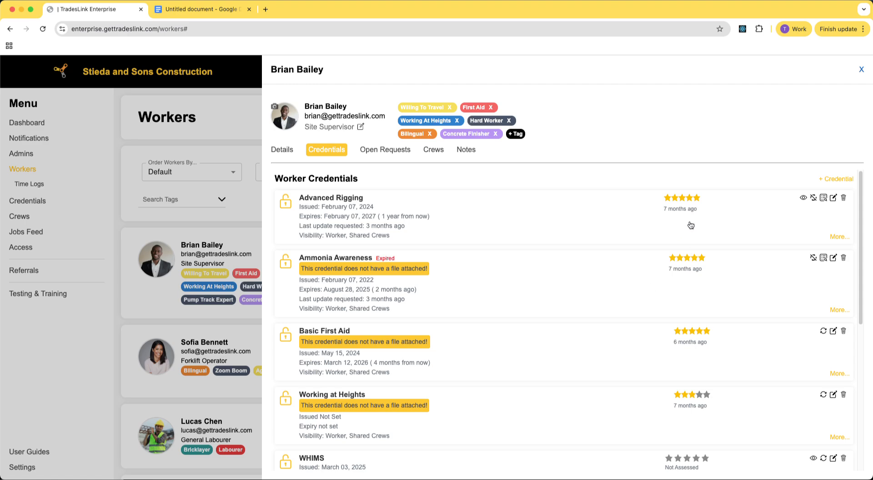
{"action": "left_click", "coordinate": [682, 204]}
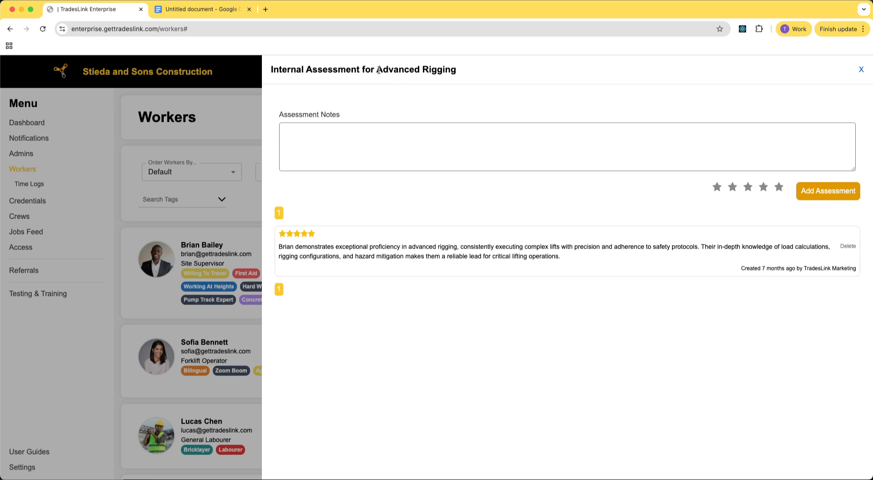
{"action": "left_click_drag", "start_coordinate": [376, 71], "coordinate": [471, 72]}
{"action": "left_click", "coordinate": [447, 121]}
{"action": "left_click", "coordinate": [861, 70]}
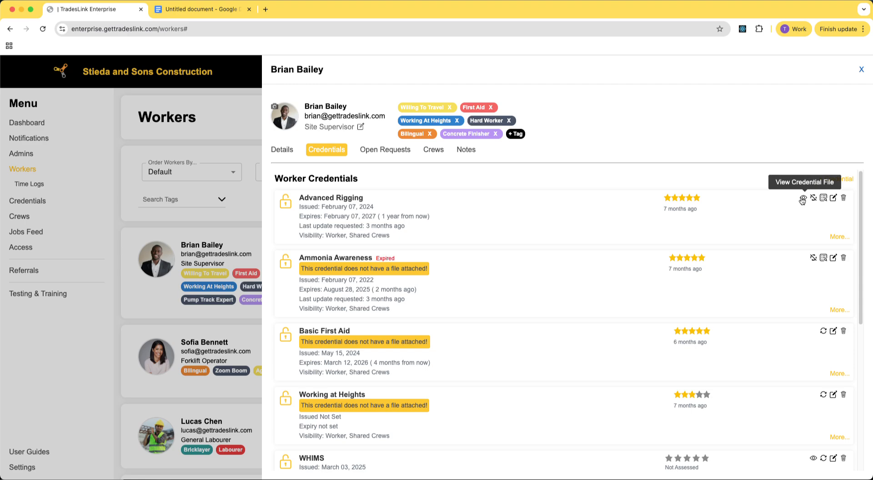
View the Audiometric Test - Clearance credential file and close its tab.
{"action": "scroll", "coordinate": [729, 351], "scroll_direction": "down", "scroll_amount": 5}
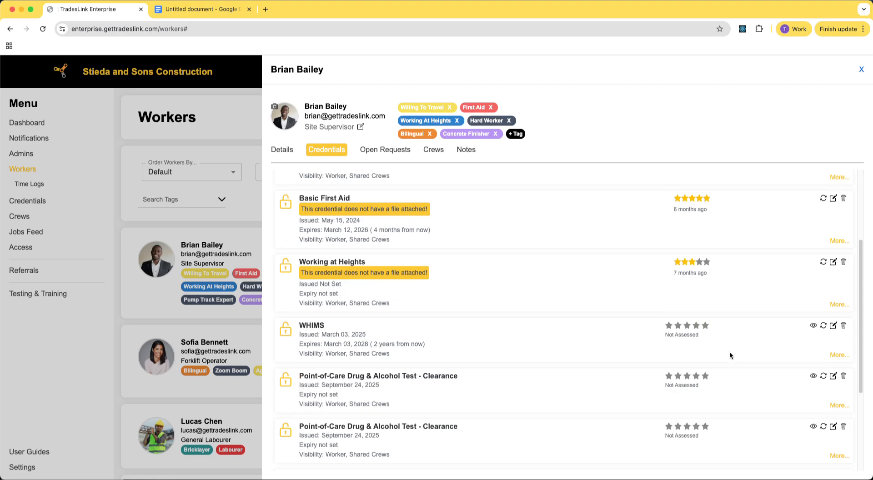
{"action": "left_click", "coordinate": [813, 380]}
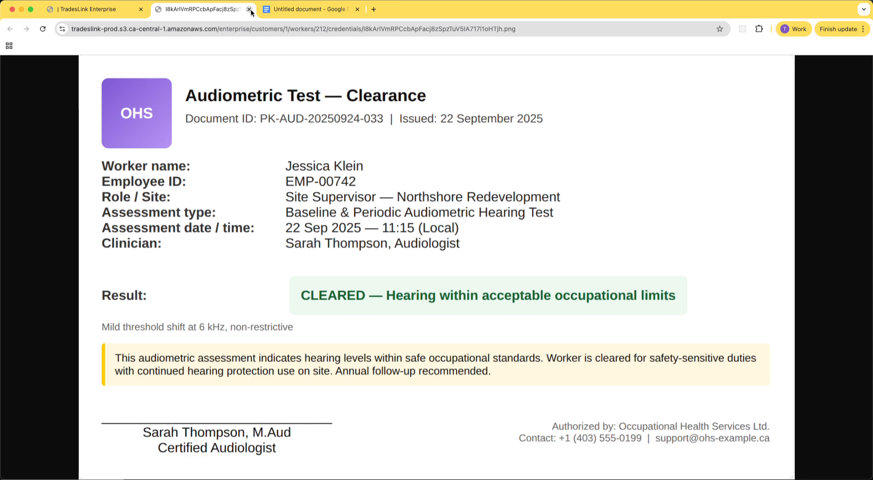
{"action": "left_click", "coordinate": [249, 9]}
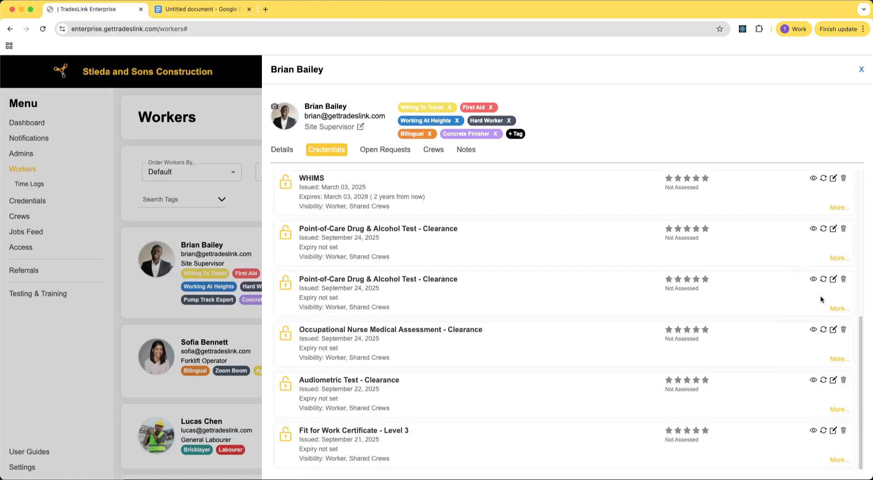
Request an updated Basic First Aid certificate with the message "Please upload a digital copy of this certifate".
{"action": "scroll", "coordinate": [818, 297], "scroll_direction": "up", "scroll_amount": 1}
{"action": "scroll", "coordinate": [814, 300], "scroll_direction": "up", "scroll_amount": 6}
{"action": "scroll", "coordinate": [818, 304], "scroll_direction": "down", "scroll_amount": 3}
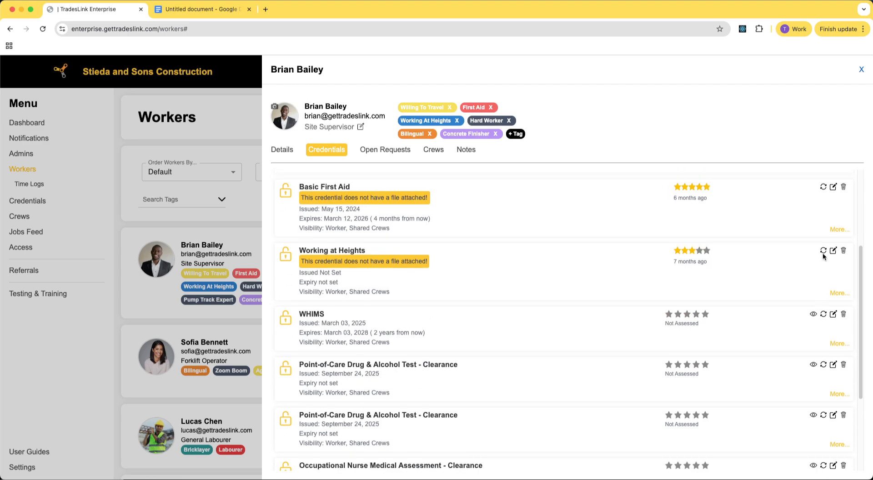
{"action": "scroll", "coordinate": [835, 344], "scroll_direction": "up", "scroll_amount": 4}
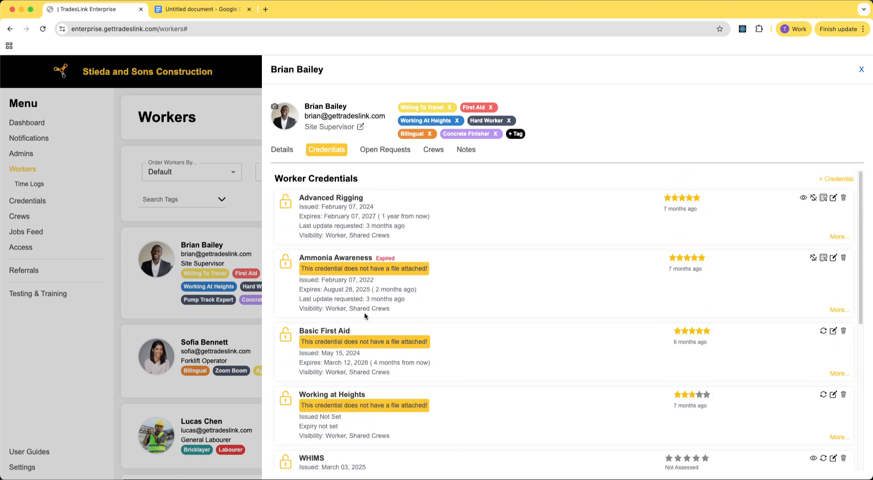
{"action": "scroll", "coordinate": [618, 349], "scroll_direction": "down", "scroll_amount": 6}
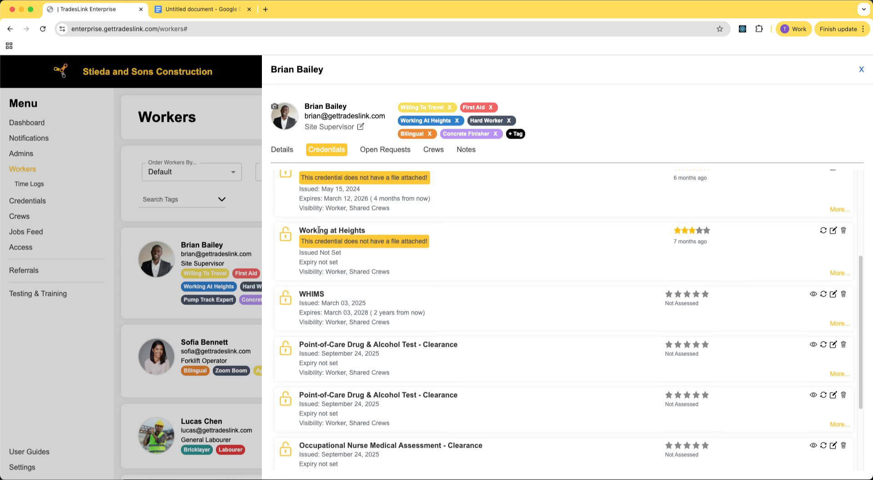
{"action": "scroll", "coordinate": [317, 227], "scroll_direction": "up", "scroll_amount": 2}
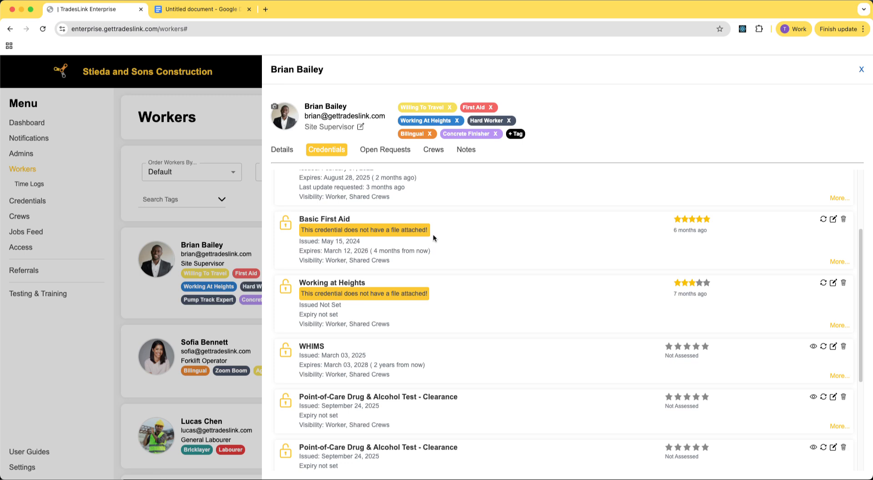
{"action": "left_click", "coordinate": [823, 220]}
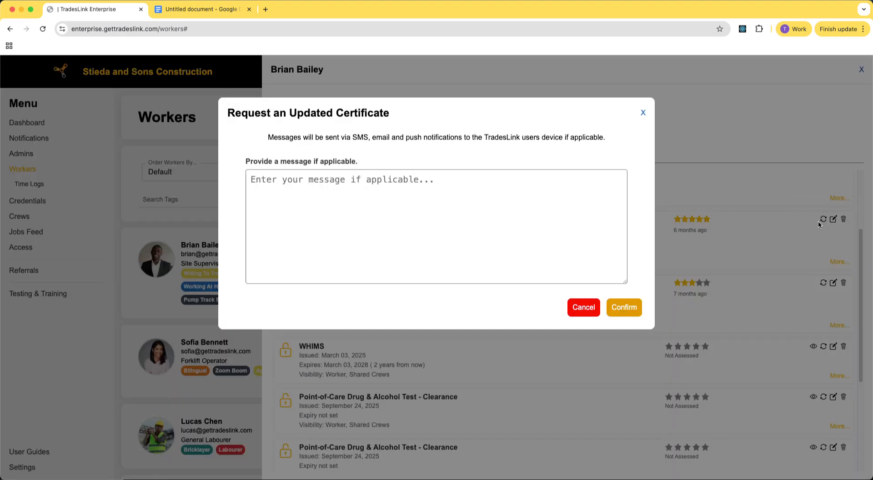
{"action": "left_click", "coordinate": [318, 187]}
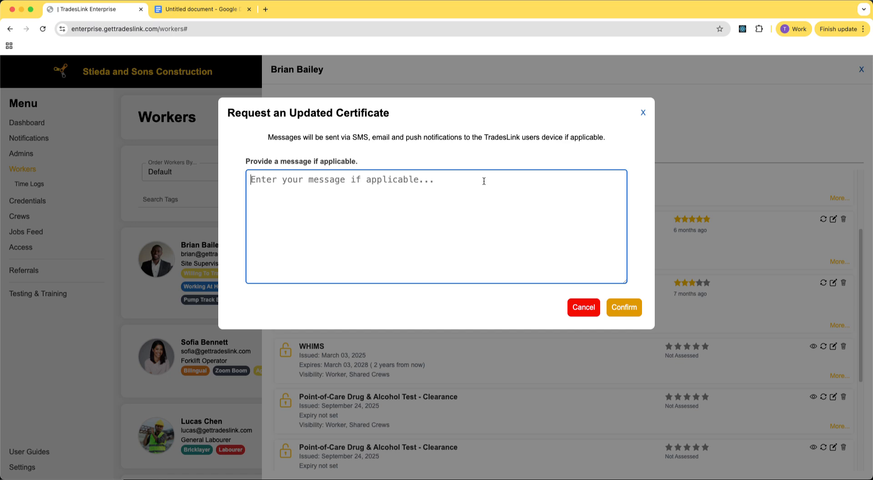
{"action": "type", "text": "Please ad"}
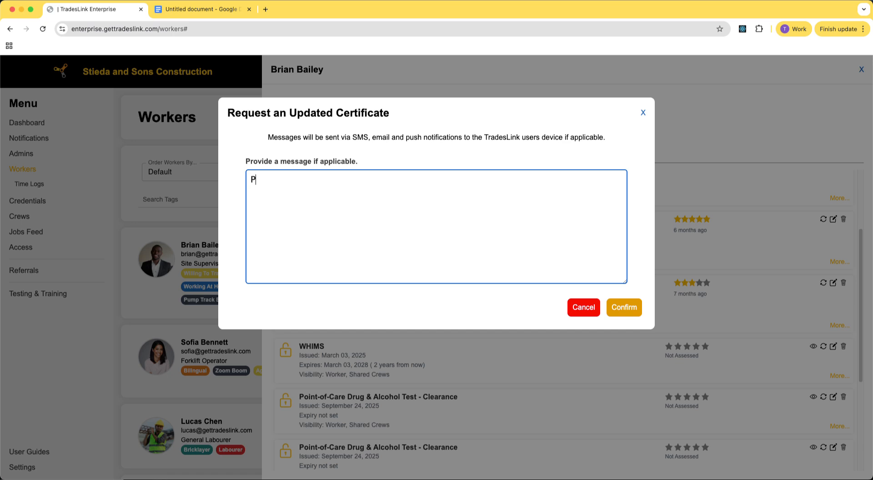
{"action": "type", "text": "d a physical "}
{"action": "type", "text": "copy of this certifate"}
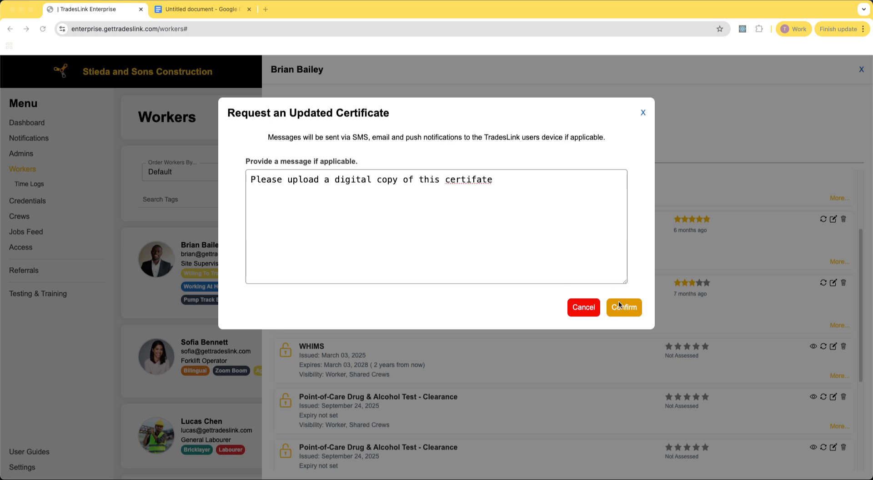
{"action": "left_click", "coordinate": [621, 307]}
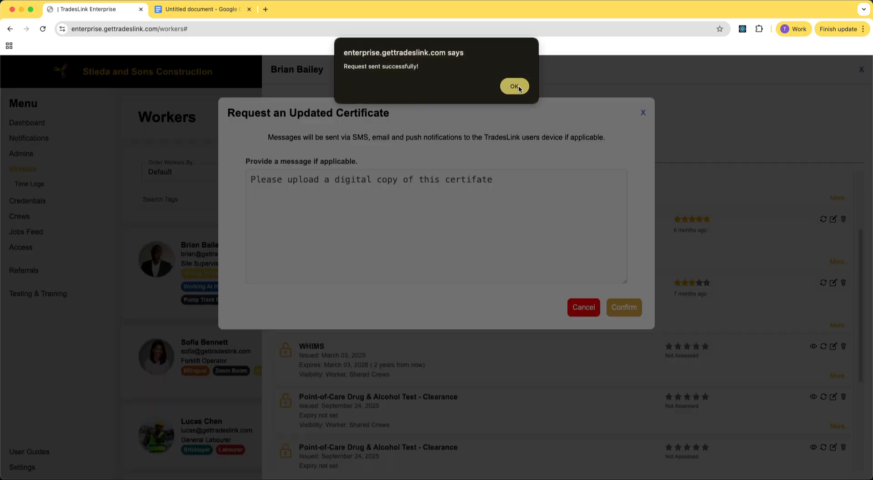
{"action": "left_click", "coordinate": [513, 86]}
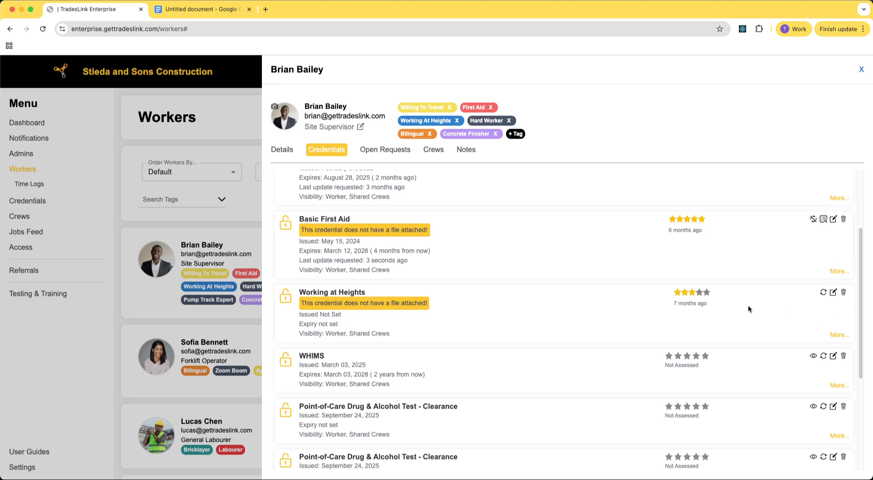
Open the Basic First Aid update request page the worker receives, then close its tab.
{"action": "scroll", "coordinate": [786, 335], "scroll_direction": "down", "scroll_amount": 4}
{"action": "scroll", "coordinate": [357, 272], "scroll_direction": "up", "scroll_amount": 5}
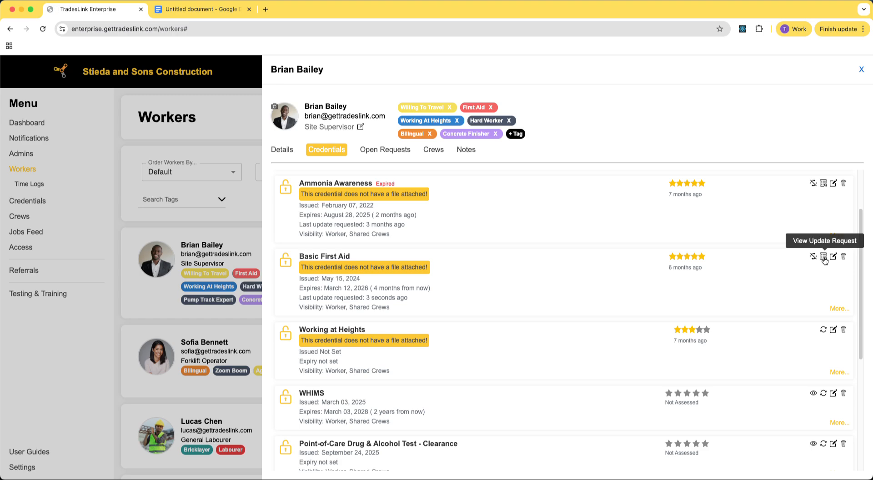
{"action": "left_click", "coordinate": [823, 257]}
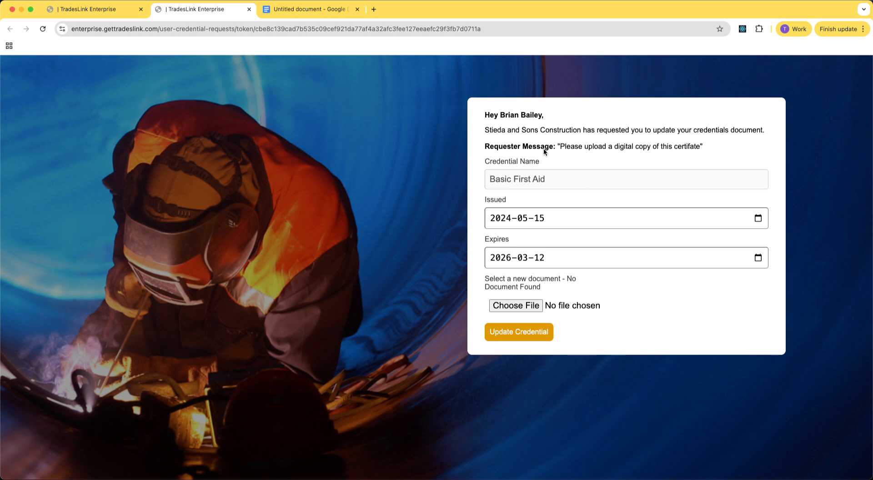
{"action": "left_click_drag", "start_coordinate": [482, 114], "coordinate": [545, 123]}
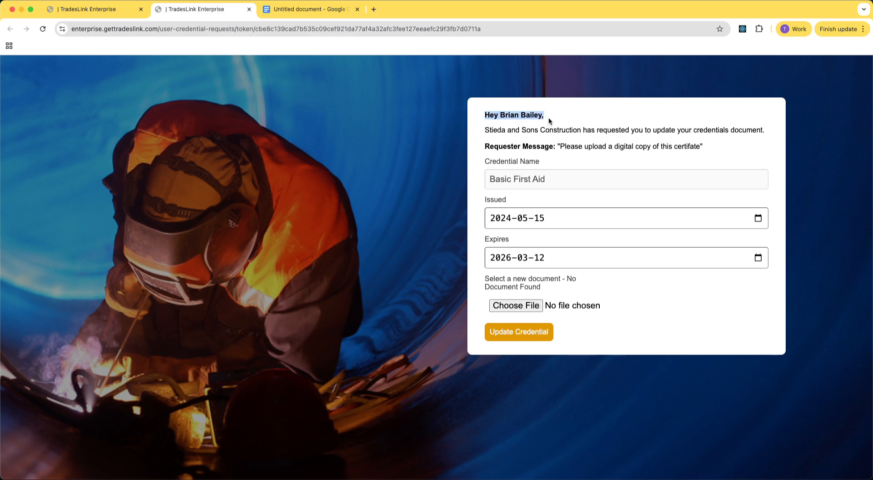
{"action": "left_click", "coordinate": [548, 118]}
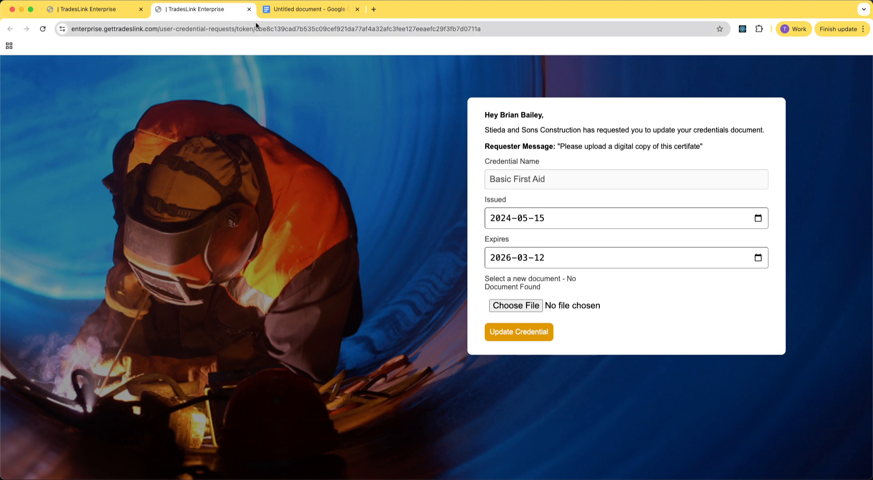
{"action": "left_click", "coordinate": [249, 9]}
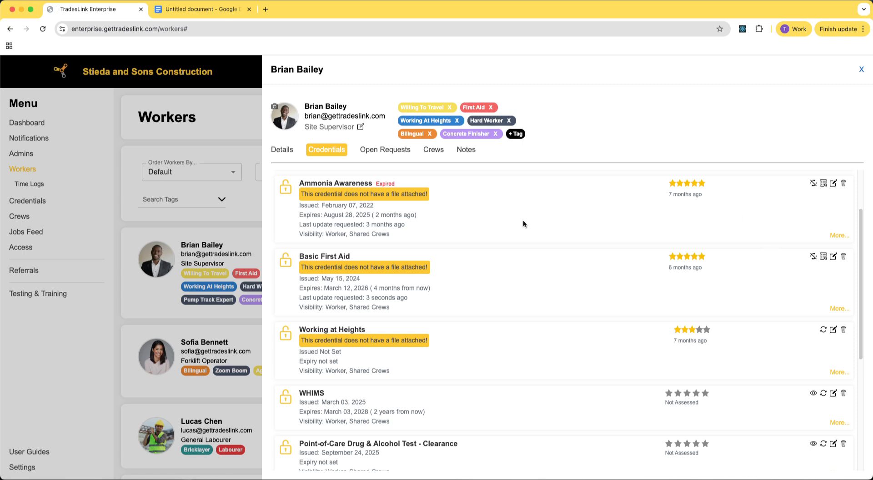
Withdraw the Basic First Aid update request.
{"action": "left_click", "coordinate": [813, 256]}
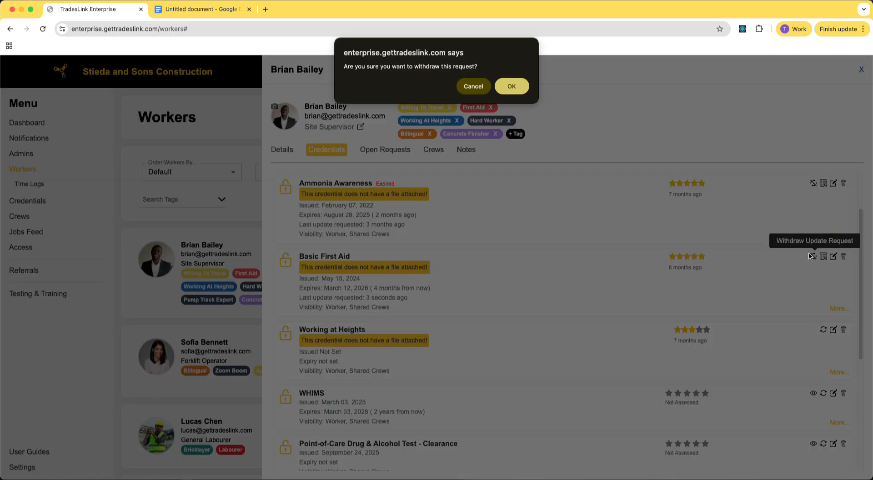
{"action": "left_click", "coordinate": [520, 87]}
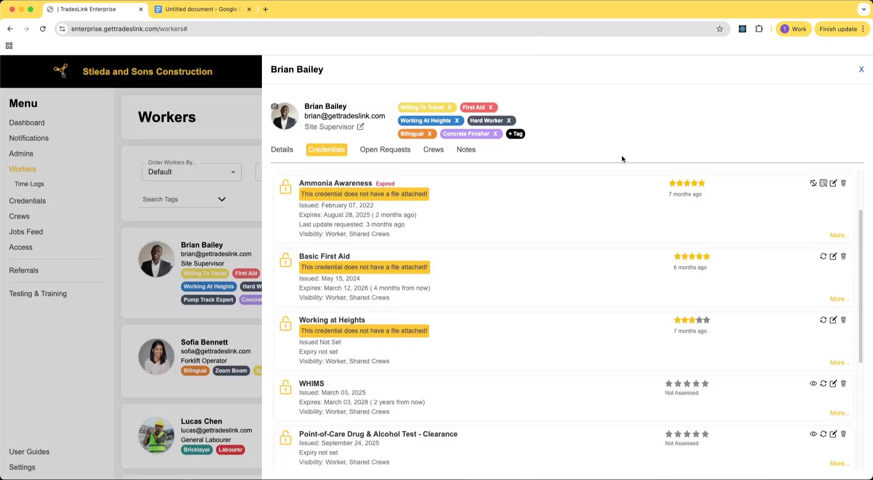
Edit the Basic First Aid credential: set its type to Compliance Certification and make it visible to shared crews only.
{"action": "left_click", "coordinate": [833, 257]}
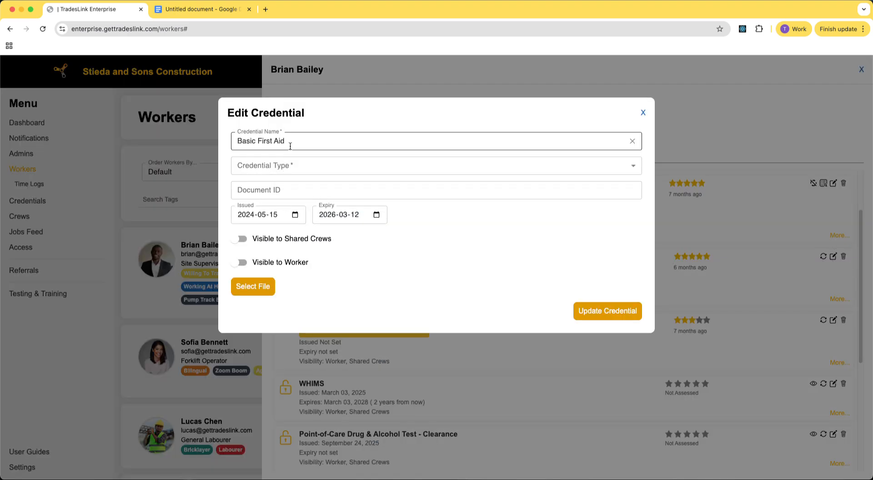
{"action": "left_click", "coordinate": [287, 169]}
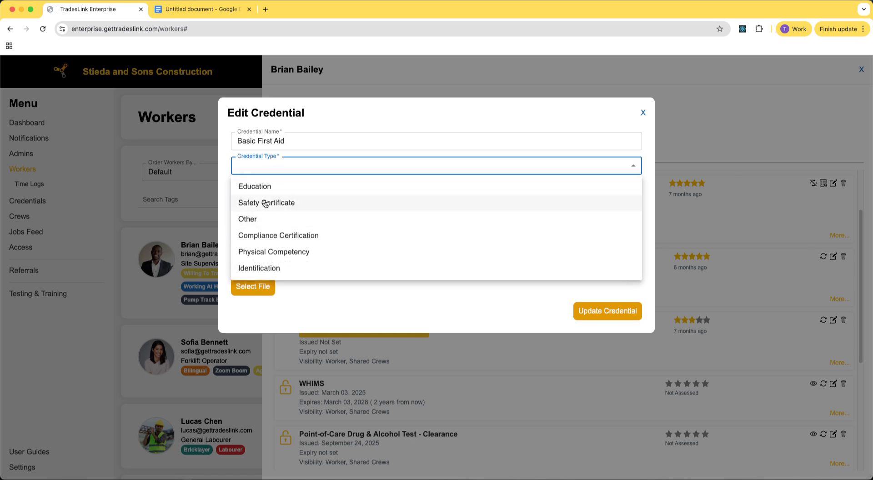
{"action": "left_click", "coordinate": [268, 236]}
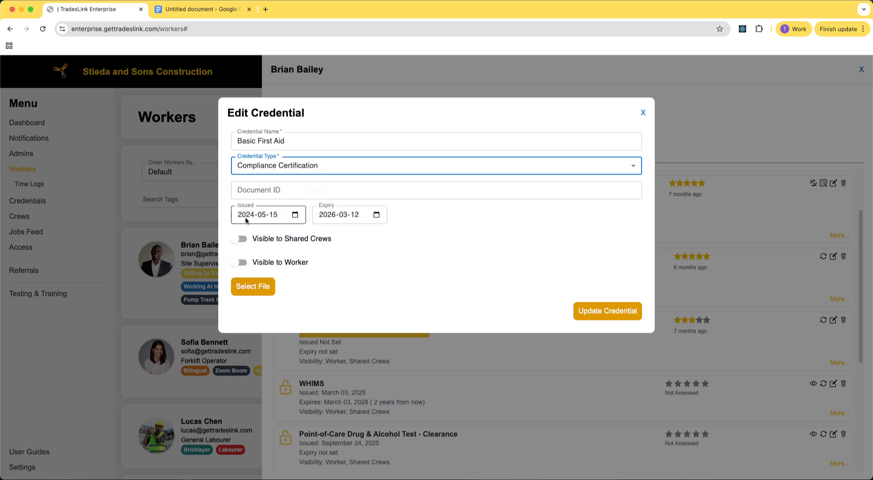
{"action": "left_click", "coordinate": [239, 239]}
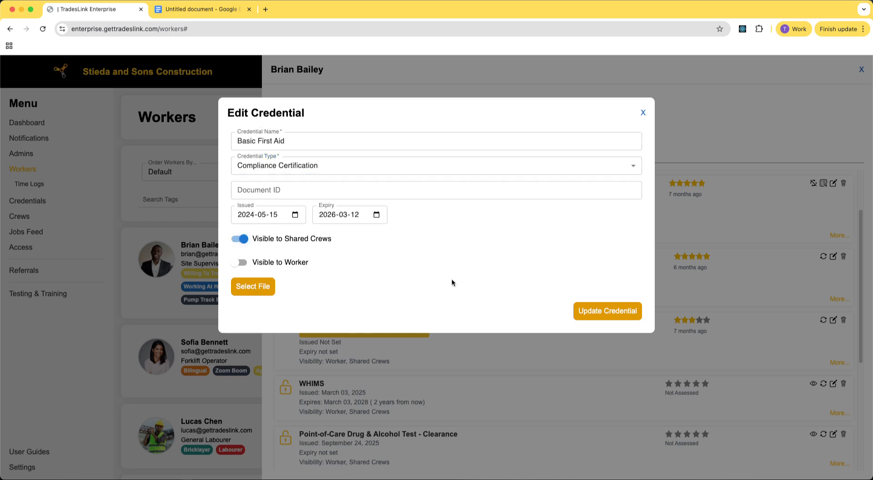
{"action": "left_click", "coordinate": [597, 314]}
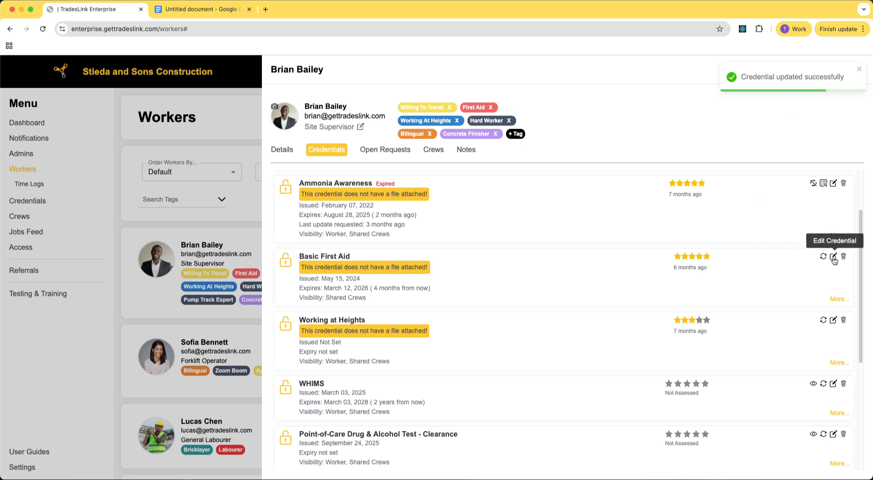
Review the Basic First Aid credential's visibility line and its expanded details.
{"action": "left_click_drag", "start_coordinate": [322, 298], "coordinate": [371, 300]}
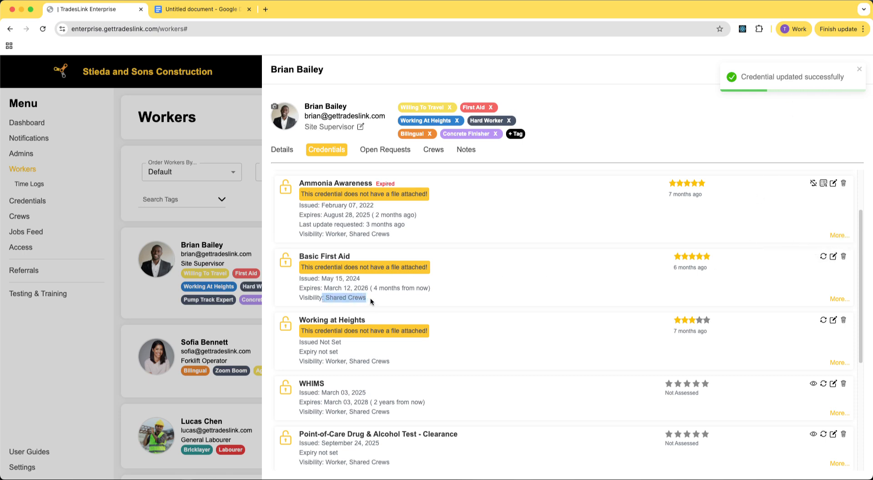
{"action": "left_click", "coordinate": [372, 300]}
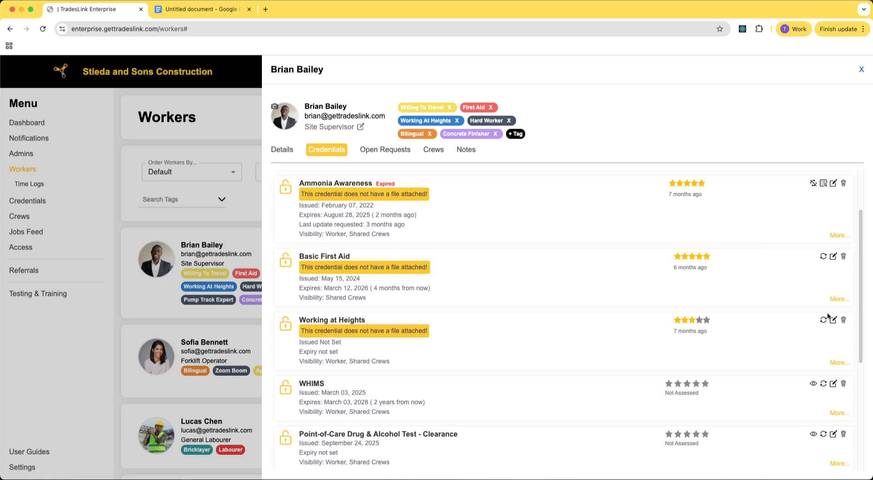
{"action": "left_click", "coordinate": [833, 299]}
{"action": "left_click", "coordinate": [833, 299]}
{"action": "scroll", "coordinate": [720, 233], "scroll_direction": "down", "scroll_amount": 2}
{"action": "scroll", "coordinate": [721, 232], "scroll_direction": "up", "scroll_amount": 3}
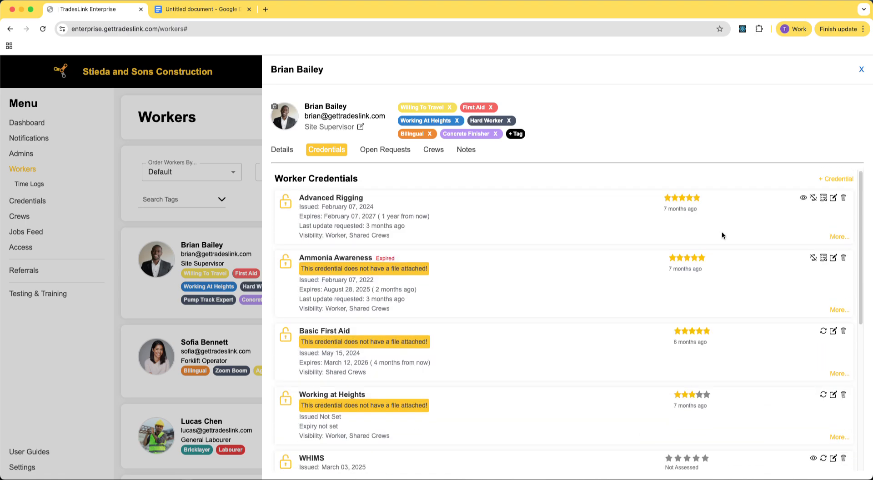
Set the Advanced Rigging credential's issuer to First Aid Training of Alberta Ltd.
{"action": "left_click", "coordinate": [831, 238]}
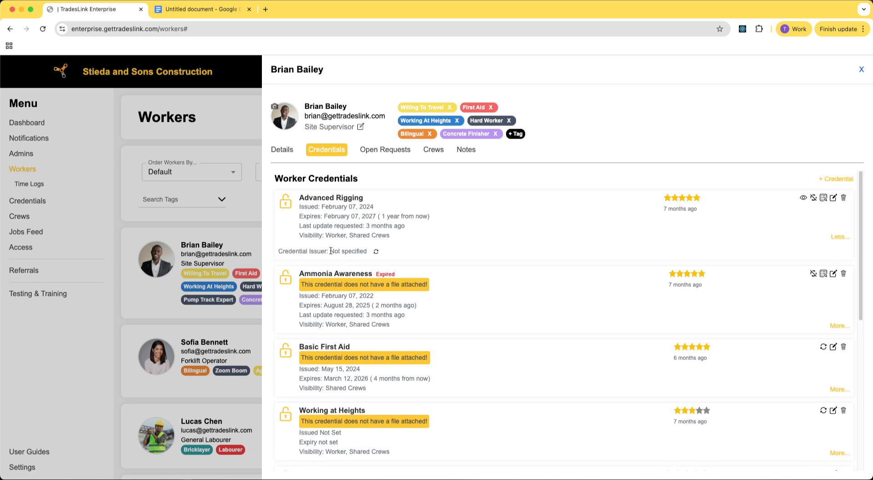
{"action": "left_click_drag", "start_coordinate": [330, 251], "coordinate": [367, 251]}
{"action": "left_click", "coordinate": [358, 251]}
{"action": "left_click", "coordinate": [376, 253]}
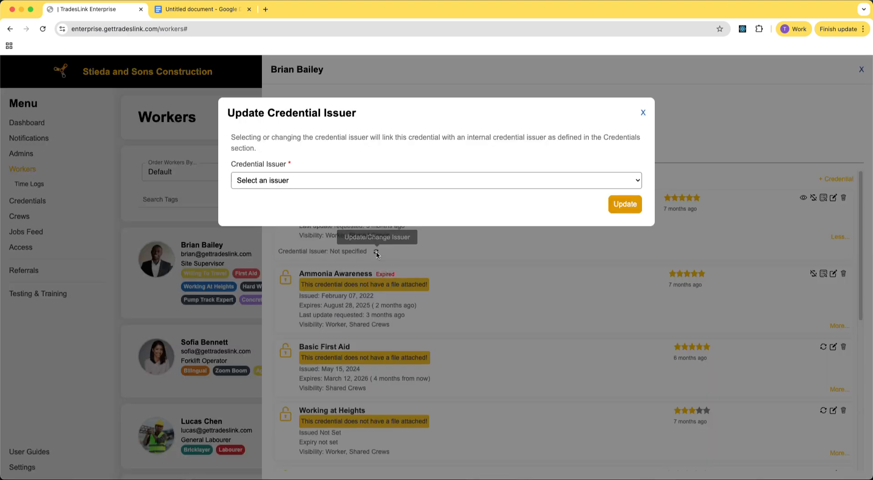
{"action": "left_click", "coordinate": [266, 182]}
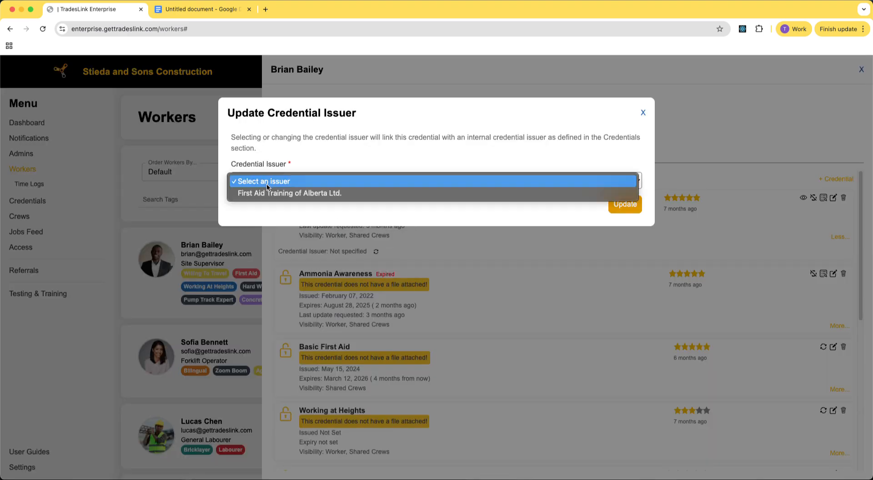
{"action": "left_click", "coordinate": [265, 192]}
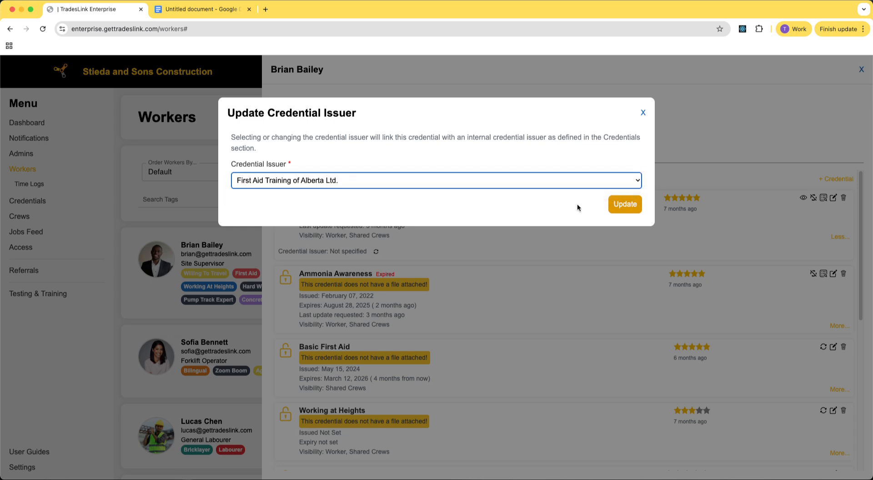
{"action": "left_click", "coordinate": [624, 204]}
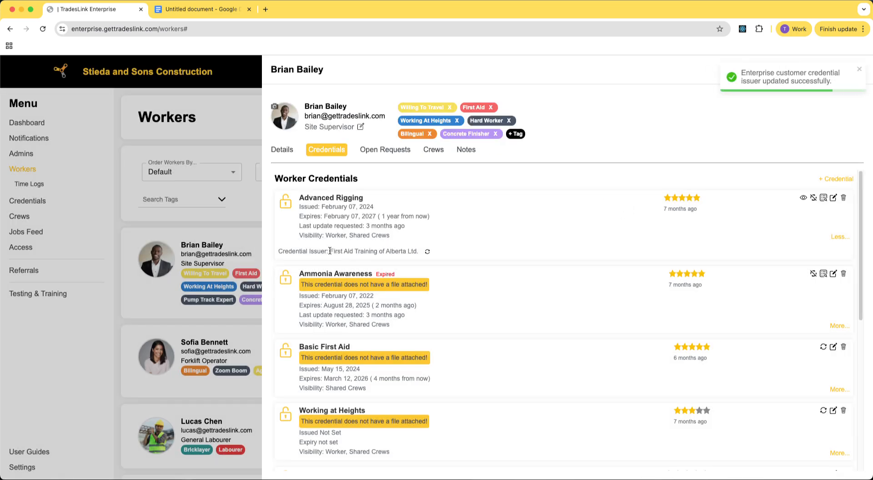
Reopen the Advanced Rigging issuer dialog without changes, close it, and collapse the credential's details.
{"action": "left_click_drag", "start_coordinate": [330, 252], "coordinate": [404, 252]}
{"action": "left_click", "coordinate": [386, 252]}
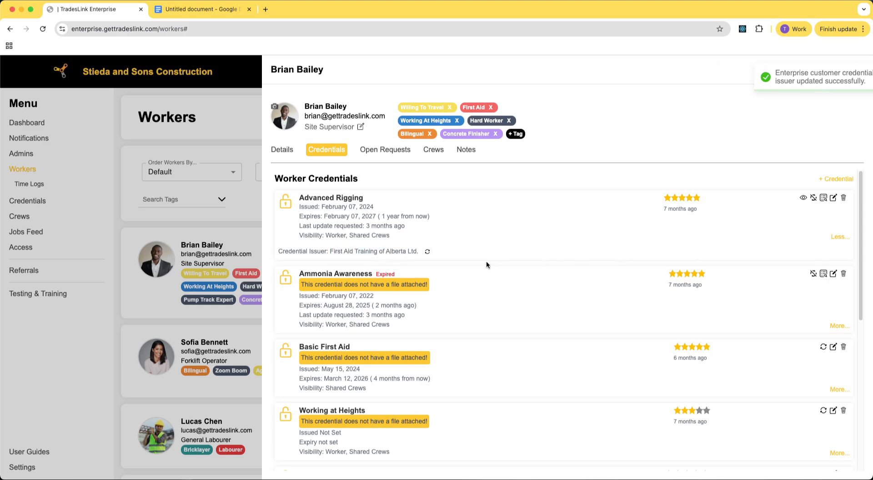
{"action": "left_click", "coordinate": [427, 252]}
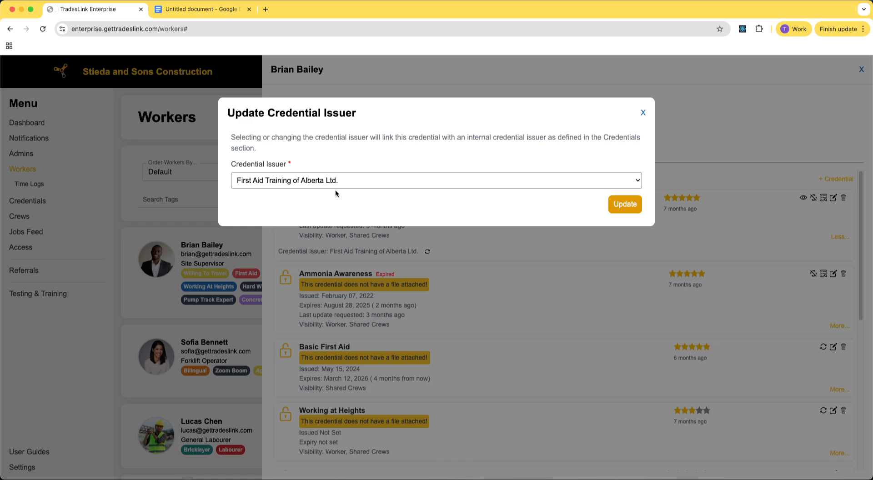
{"action": "left_click", "coordinate": [642, 113]}
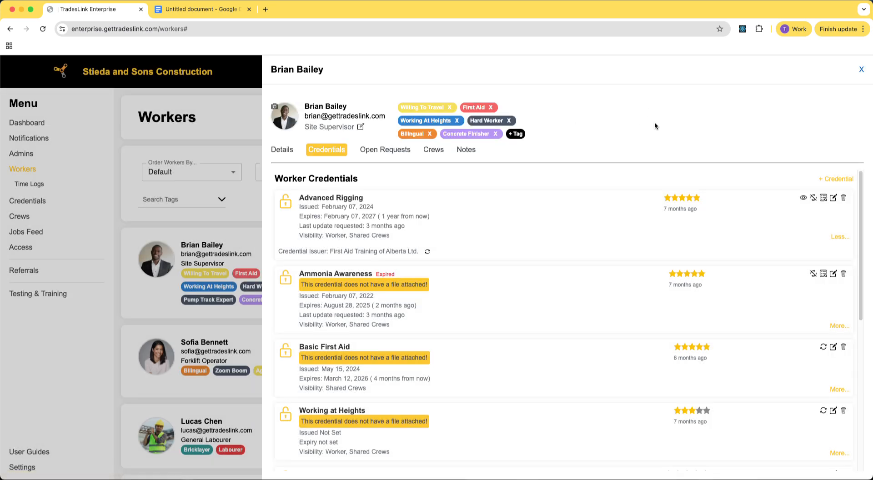
{"action": "left_click", "coordinate": [835, 237]}
{"action": "scroll", "coordinate": [593, 326], "scroll_direction": "down", "scroll_amount": 5}
{"action": "scroll", "coordinate": [593, 326], "scroll_direction": "up", "scroll_amount": 5}
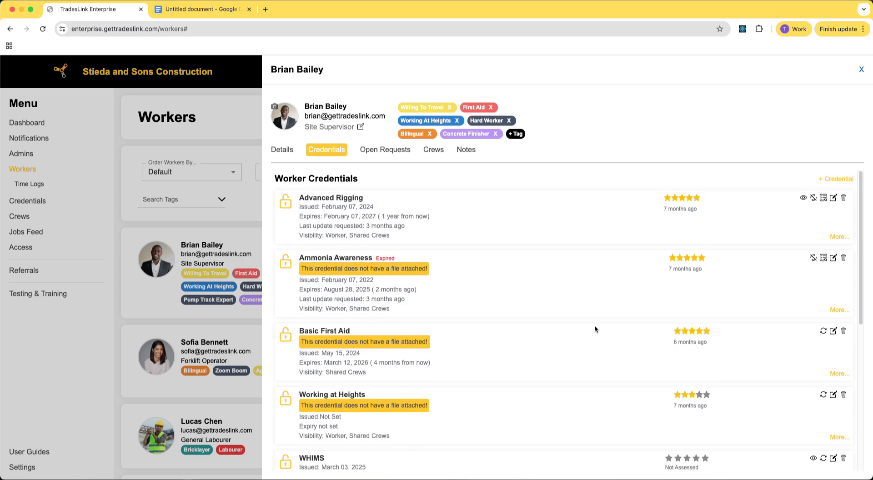
Browse the worker's Open Requests, Crews and Notes tabs.
{"action": "left_click", "coordinate": [389, 154]}
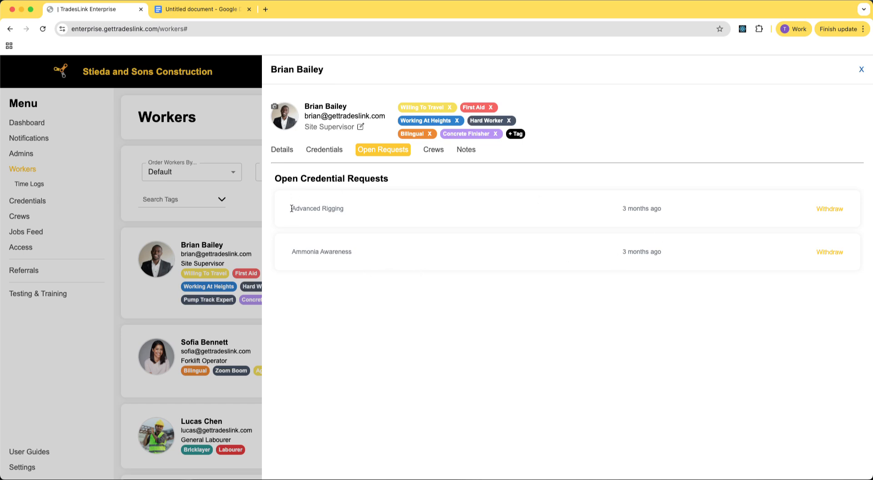
{"action": "left_click", "coordinate": [320, 150]}
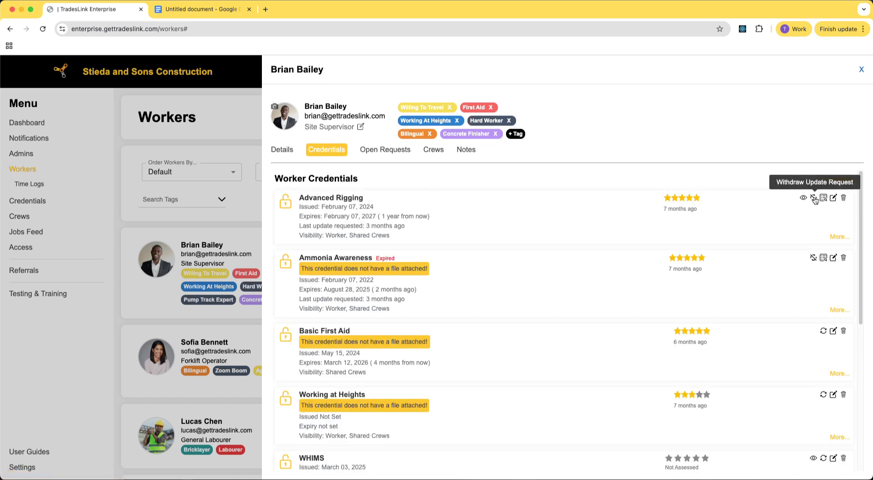
{"action": "left_click", "coordinate": [384, 150]}
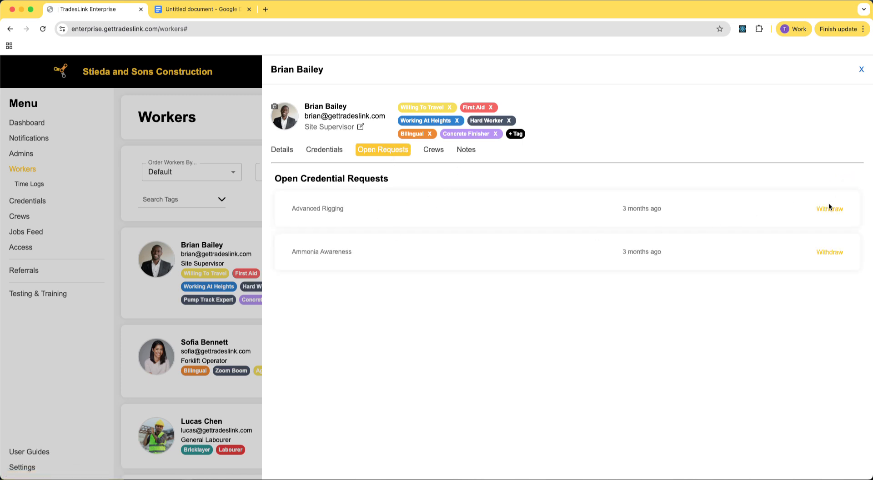
{"action": "left_click", "coordinate": [428, 155]}
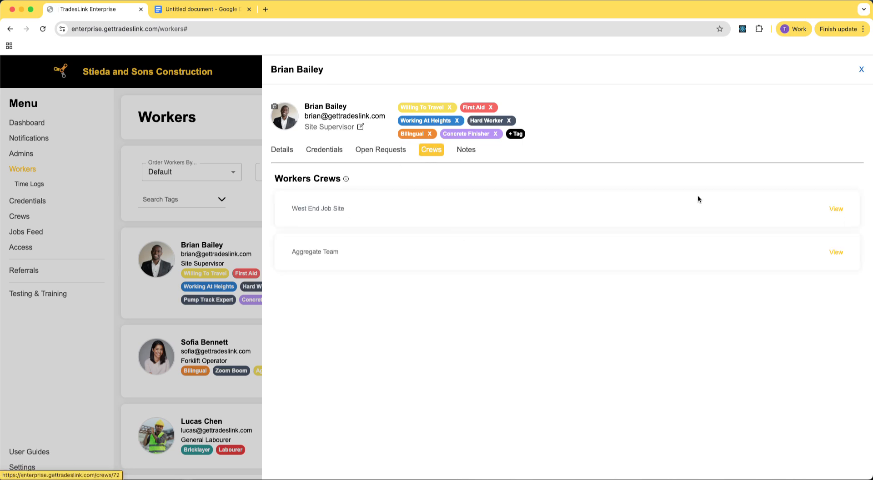
{"action": "left_click", "coordinate": [467, 153]}
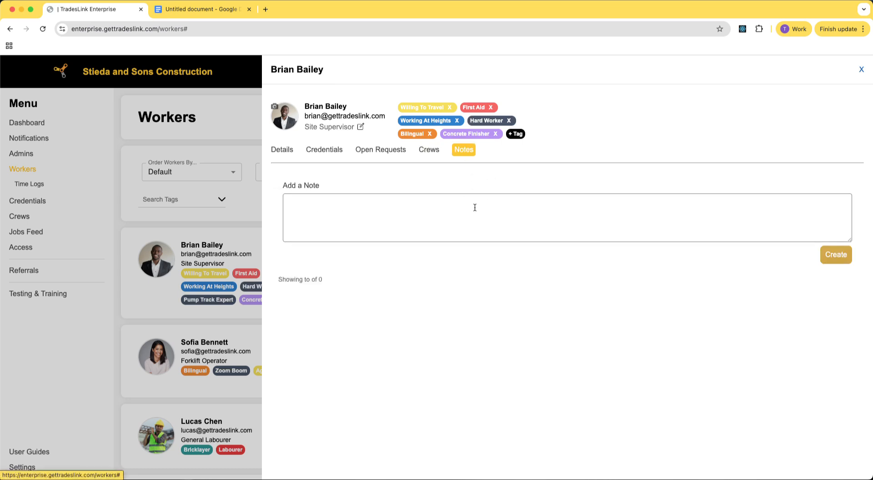
Close the worker profile and open the worker's notes panel from the worker's menu, then close it.
{"action": "left_click", "coordinate": [308, 209]}
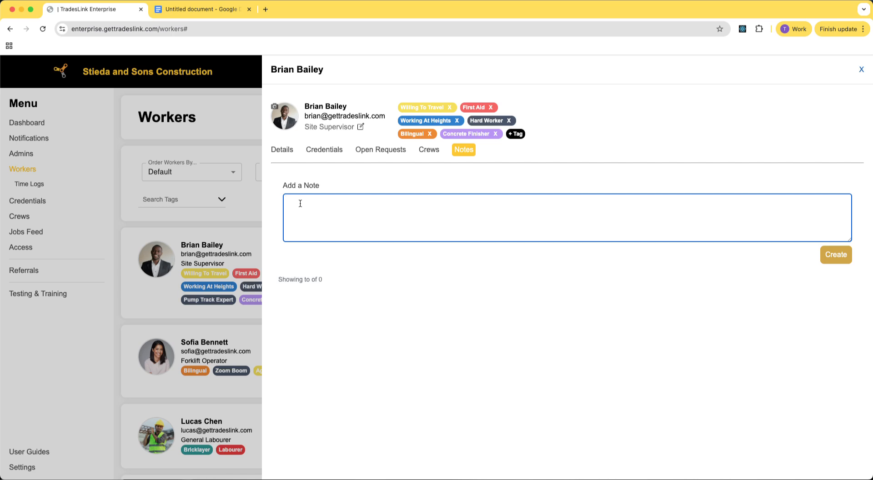
{"action": "left_click", "coordinate": [222, 230]}
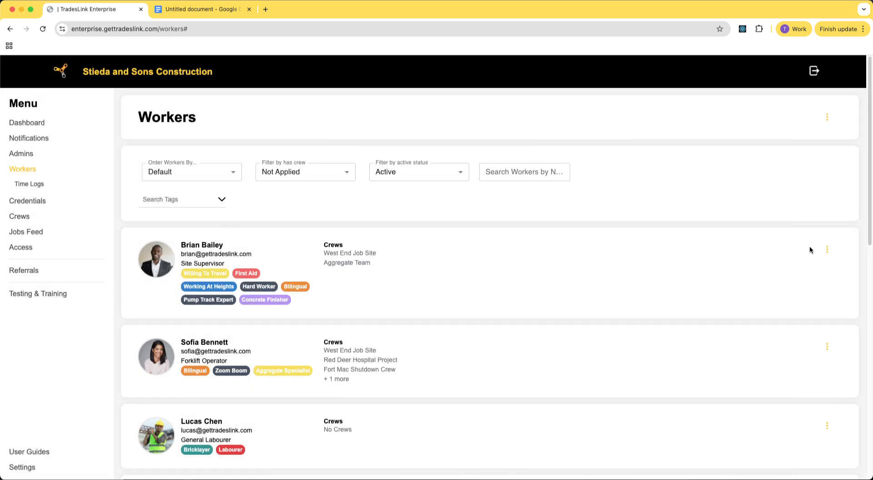
{"action": "left_click", "coordinate": [826, 249]}
{"action": "left_click", "coordinate": [832, 287]}
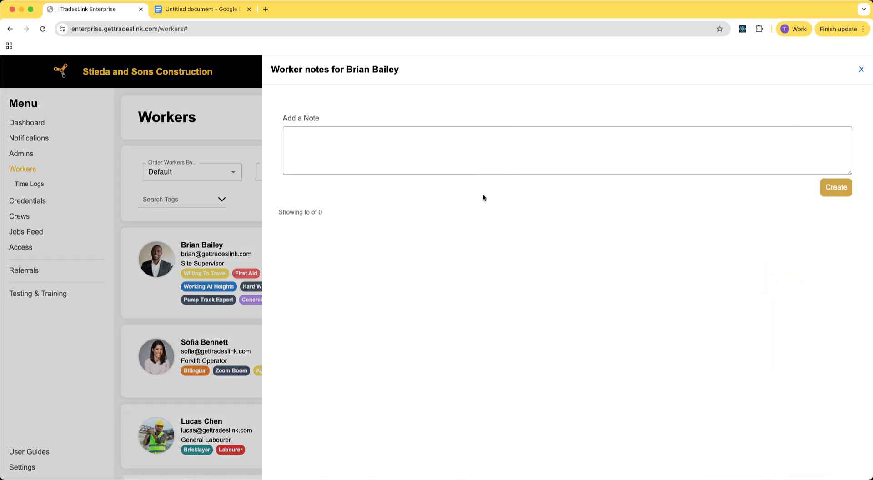
{"action": "left_click", "coordinate": [861, 70]}
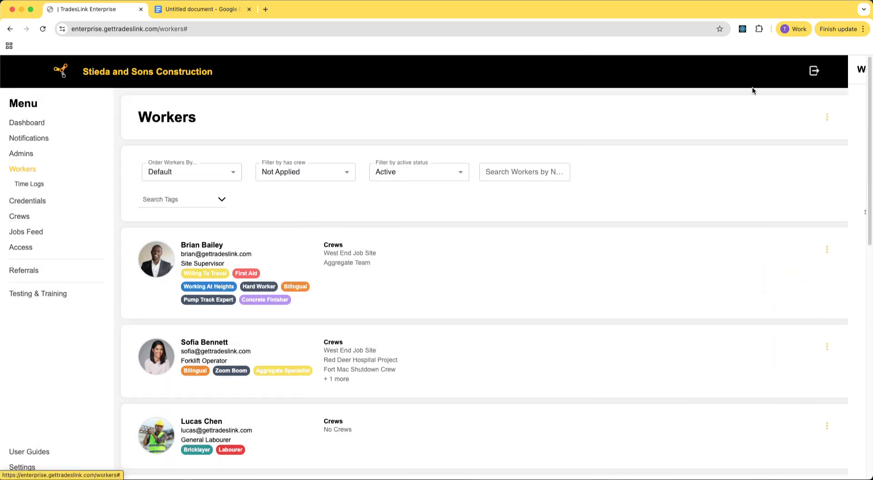
{"action": "scroll", "coordinate": [432, 293], "scroll_direction": "down", "scroll_amount": 10}
{"action": "scroll", "coordinate": [432, 293], "scroll_direction": "up", "scroll_amount": 10}
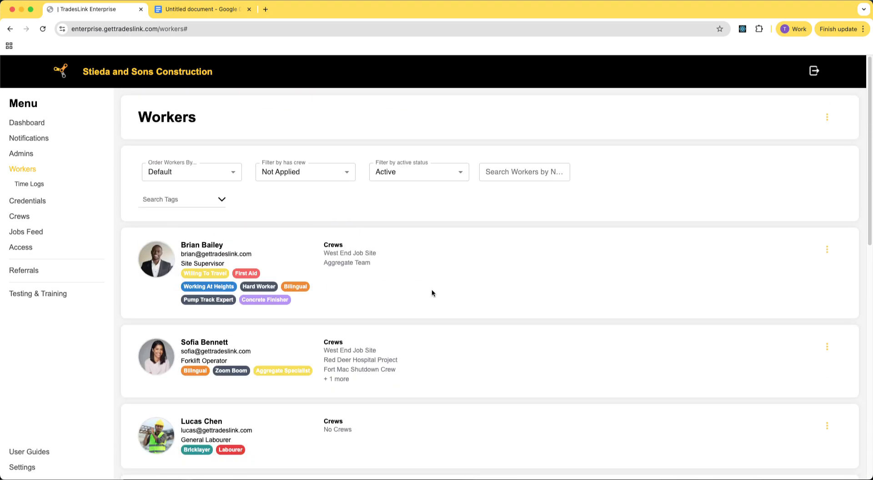